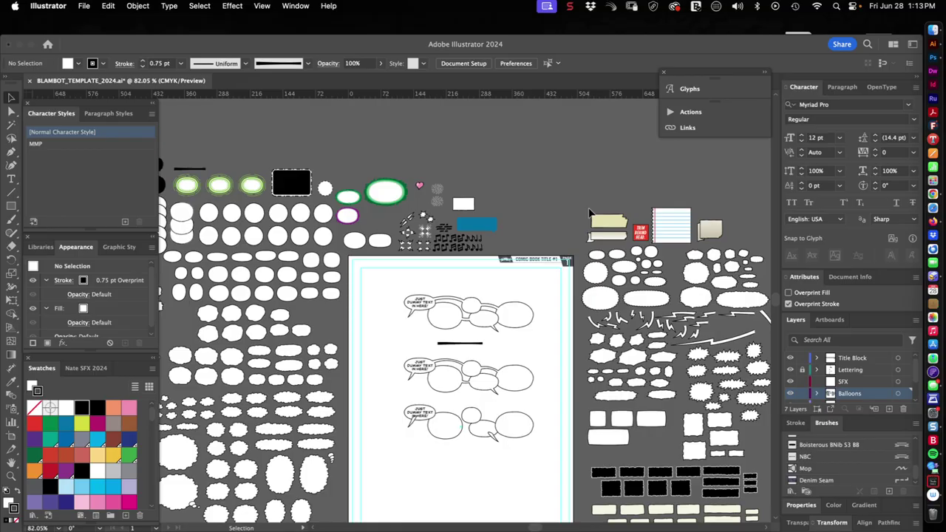
# Step: Examine the three rows of dummy-text balloons and how connectors join the balloons in the first row
pyautogui.press('z')
pyautogui.click(467, 305)
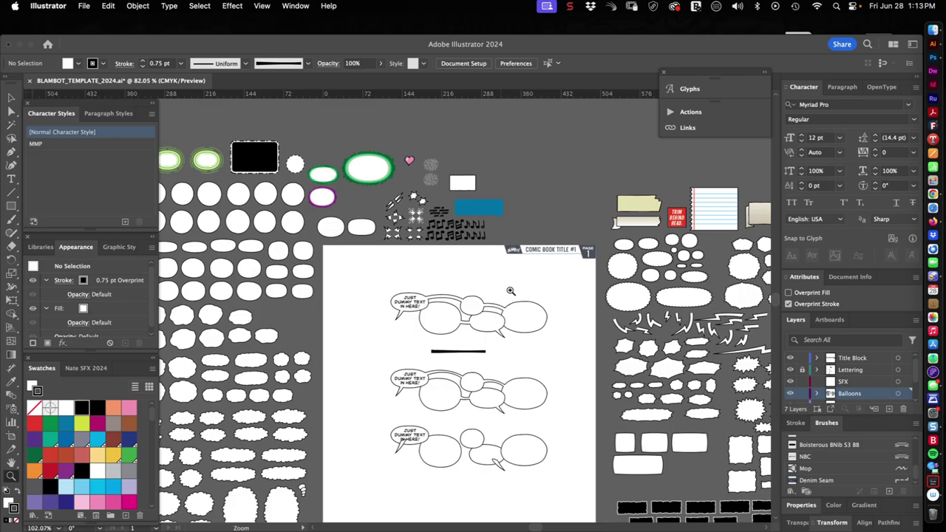
pyautogui.click(510, 291)
pyautogui.click(523, 284)
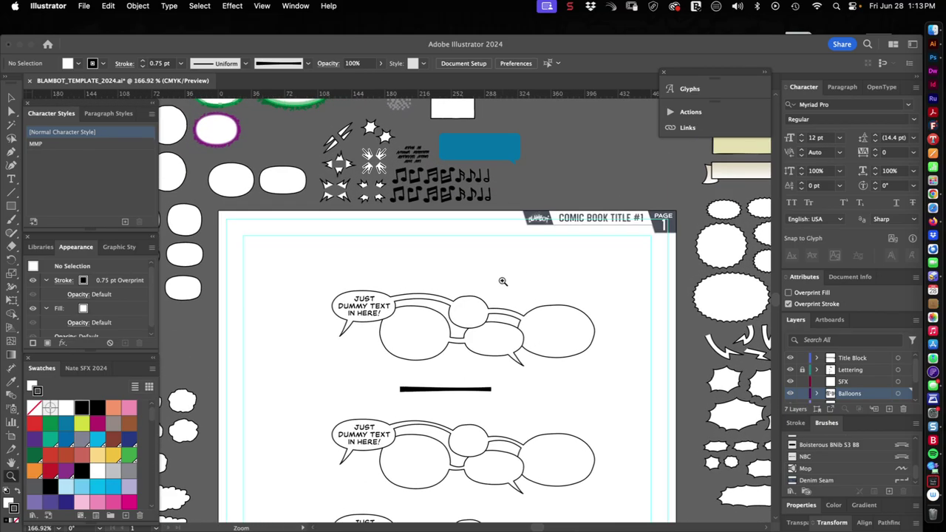
pyautogui.click(475, 276)
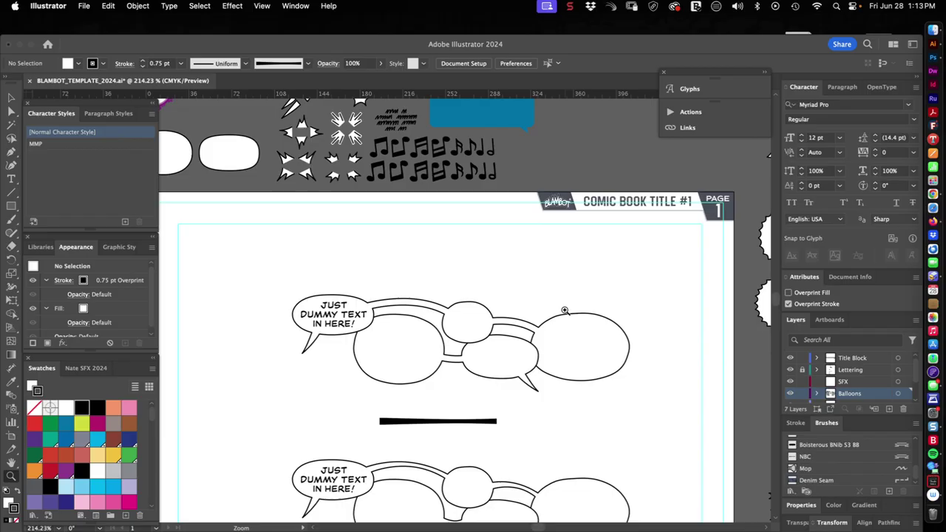
pyautogui.moveTo(609, 272); pyautogui.dragTo(559, 299)
pyautogui.moveTo(572, 382); pyautogui.dragTo(519, 298)
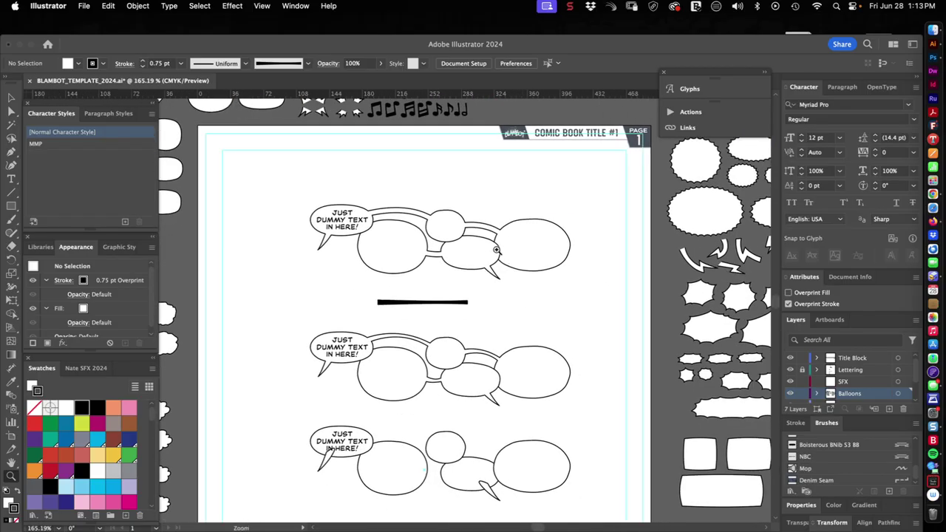
pyautogui.moveTo(443, 221); pyautogui.dragTo(512, 192)
pyautogui.moveTo(416, 198); pyautogui.dragTo(482, 195)
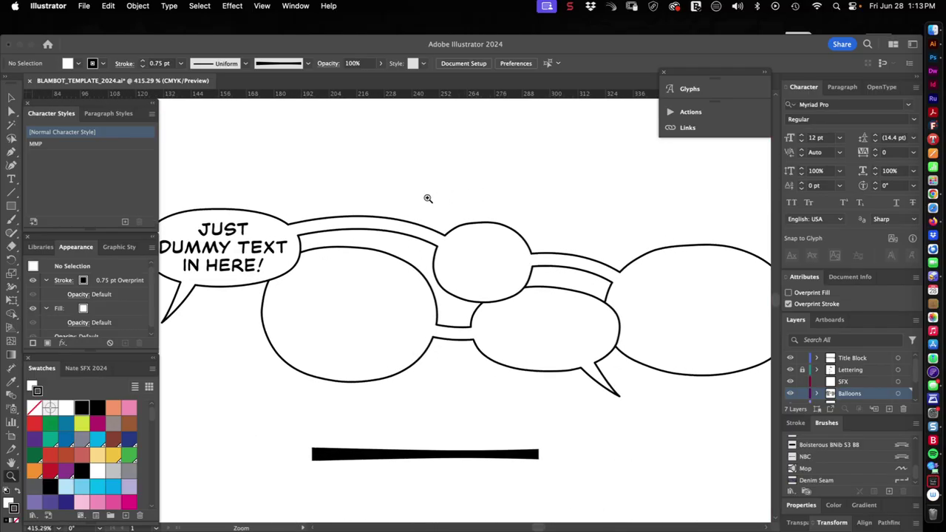
pyautogui.press('v')
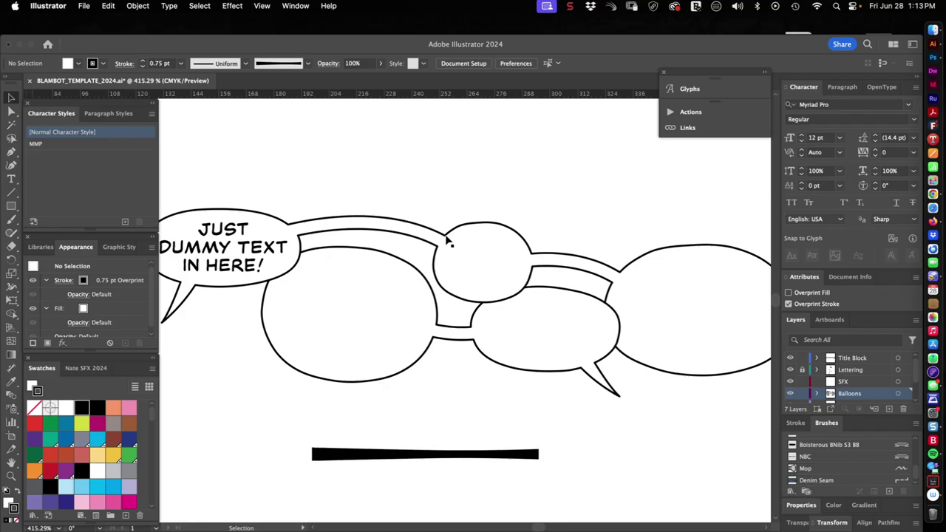
# Step: Inspect the uniform-width connector between the text balloon and the small round balloon, comparing it with the second row
pyautogui.press('z')
pyautogui.moveTo(304, 198); pyautogui.dragTo(407, 210)
pyautogui.press('v')
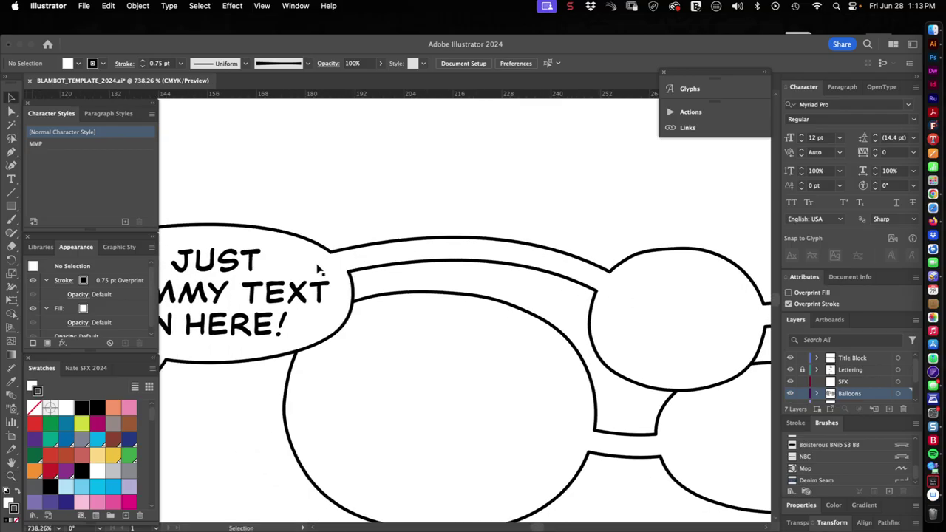
pyautogui.press('z')
pyautogui.moveTo(615, 207); pyautogui.dragTo(544, 217)
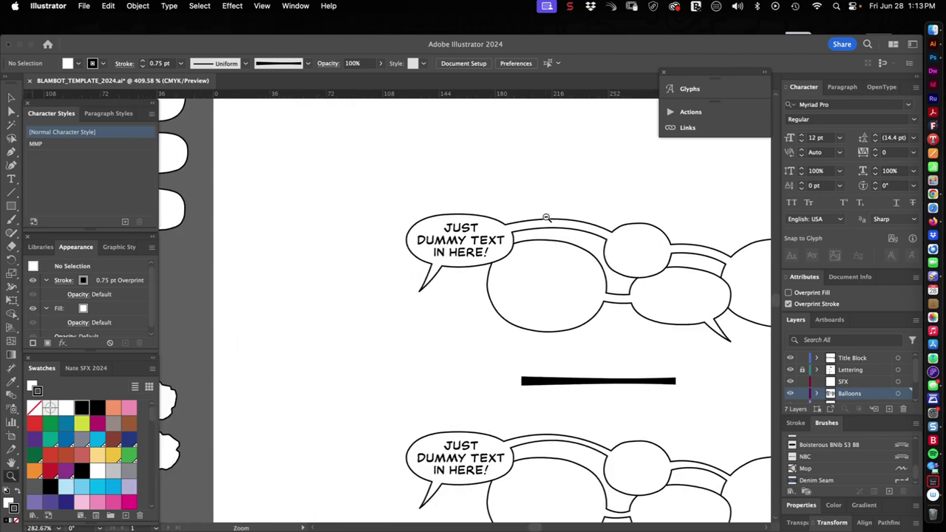
pyautogui.moveTo(656, 294); pyautogui.dragTo(503, 281)
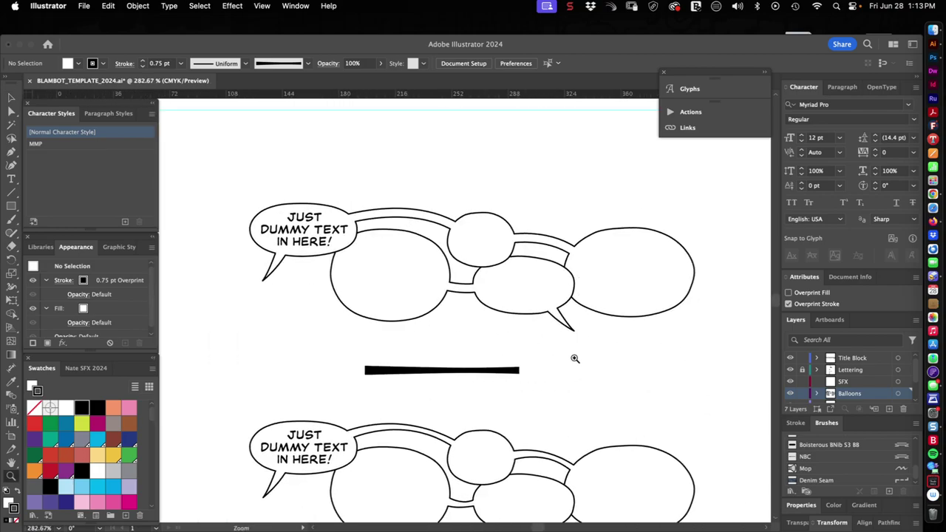
pyautogui.scroll(-3, 554, 355)
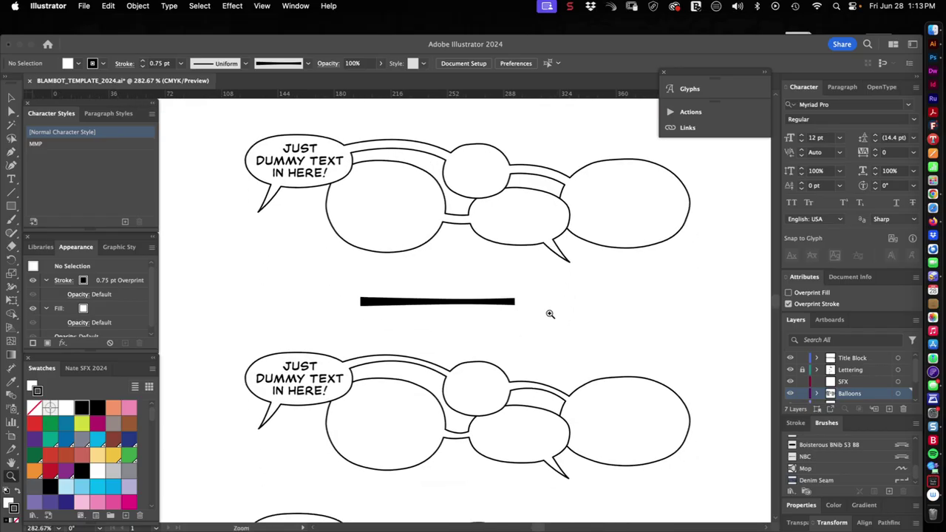
# Step: Draw a shallow arched path with the Pen tool above the first balloon row and convert it into an outlined, parallel-edged connector
pyautogui.scroll(5, 480, 289)
pyautogui.click(418, 262)
pyautogui.press('v')
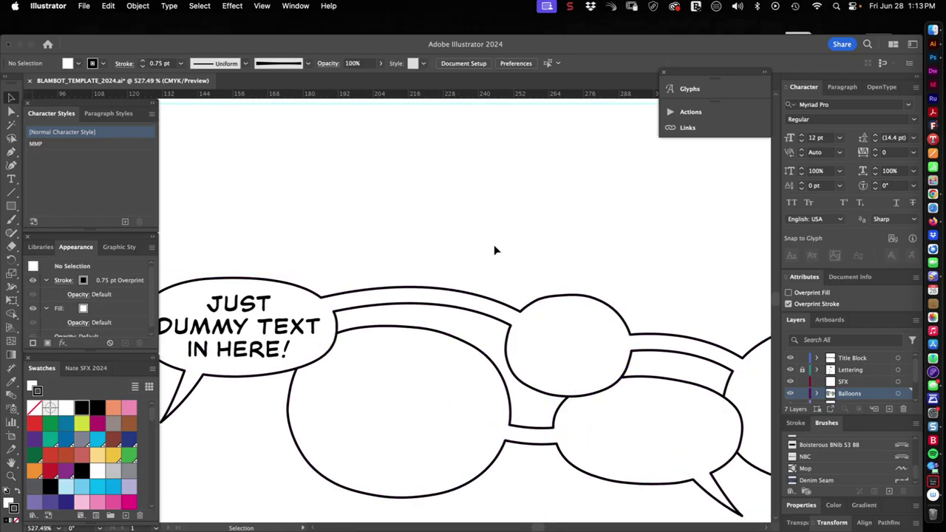
pyautogui.press('p')
pyautogui.click(310, 231)
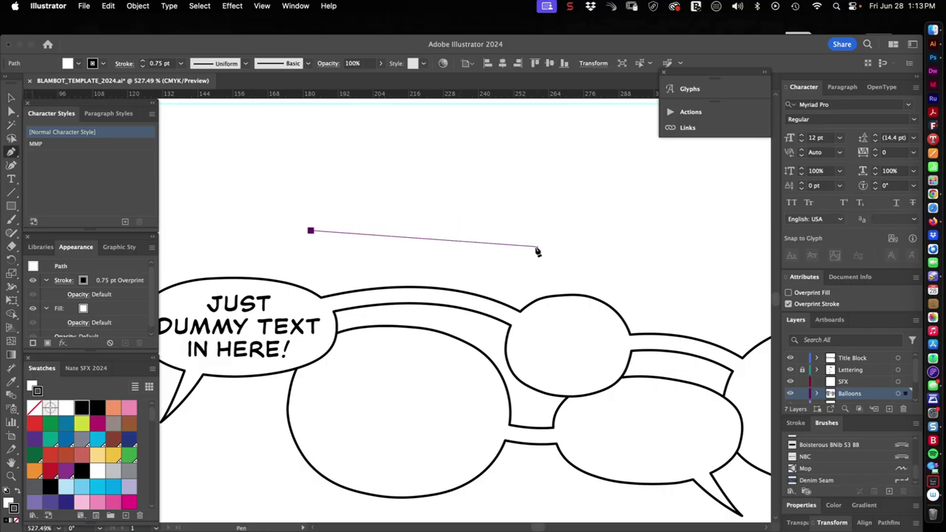
pyautogui.moveTo(536, 246); pyautogui.dragTo(643, 312)
pyautogui.press('v')
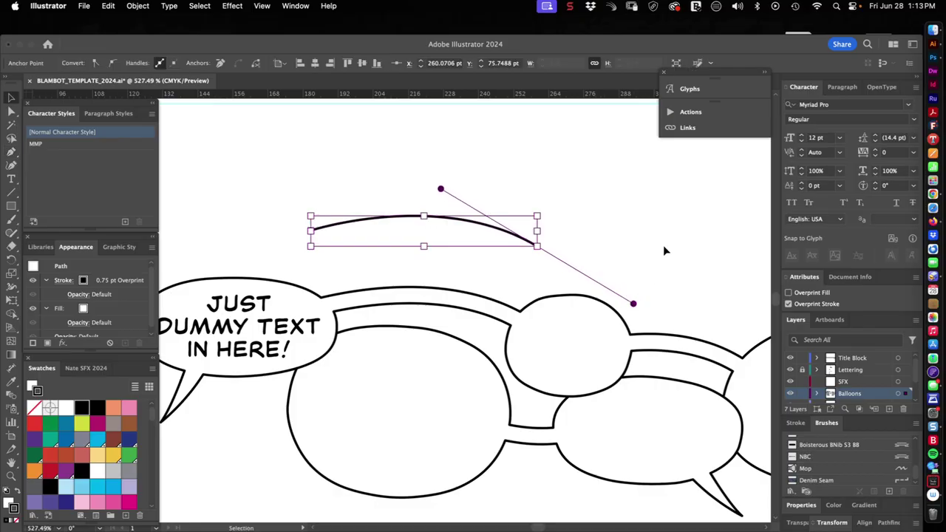
pyautogui.press('F2')
pyautogui.click(560, 380)
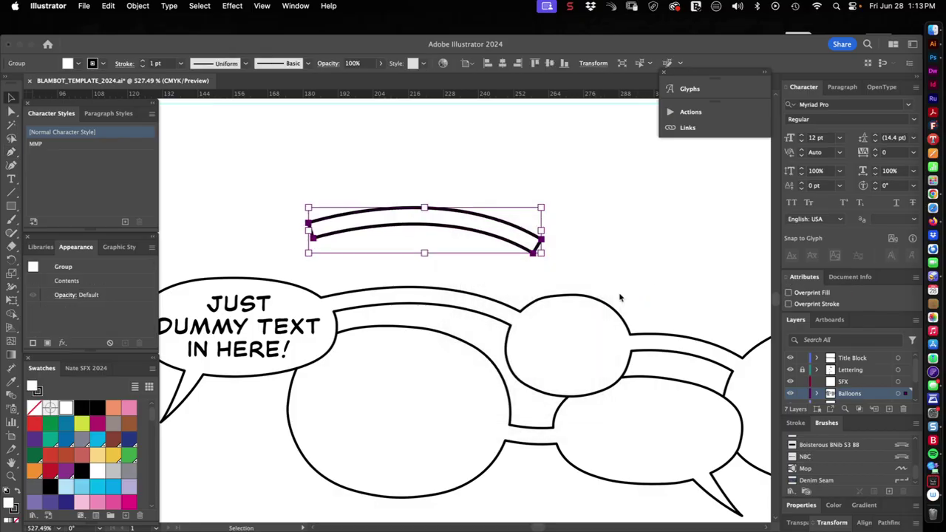
# Step: Move the trial connector over the one joining the text balloon to the small round balloon, and remove it
pyautogui.click(634, 243)
pyautogui.moveTo(507, 239); pyautogui.dragTo(507, 319)
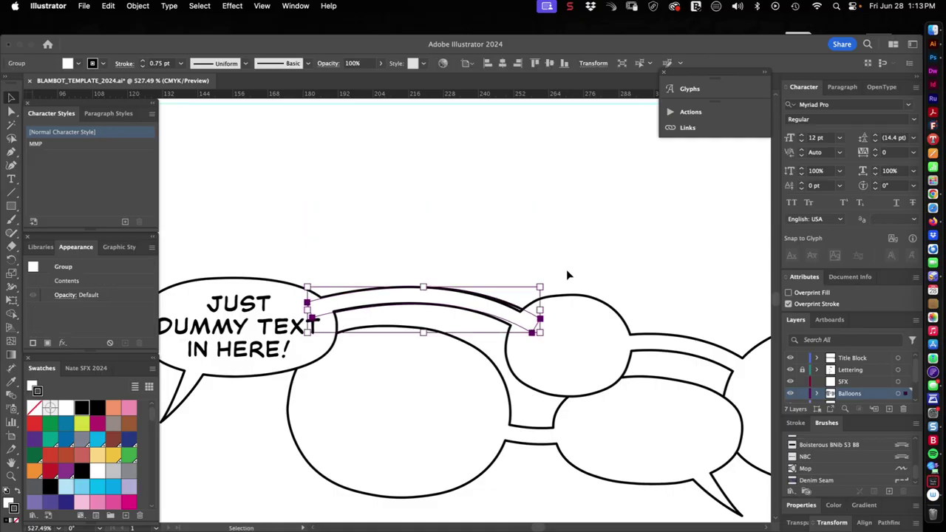
pyautogui.click(548, 254)
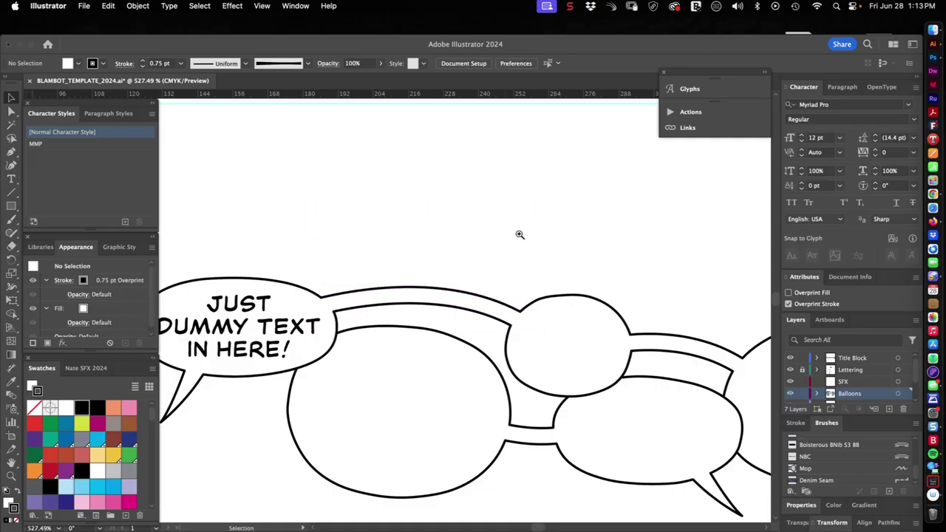
# Step: Examine the tapered connector joining the text balloon and the small round balloon in the second row
pyautogui.moveTo(571, 228); pyautogui.dragTo(505, 247)
pyautogui.moveTo(557, 329); pyautogui.dragTo(504, 287)
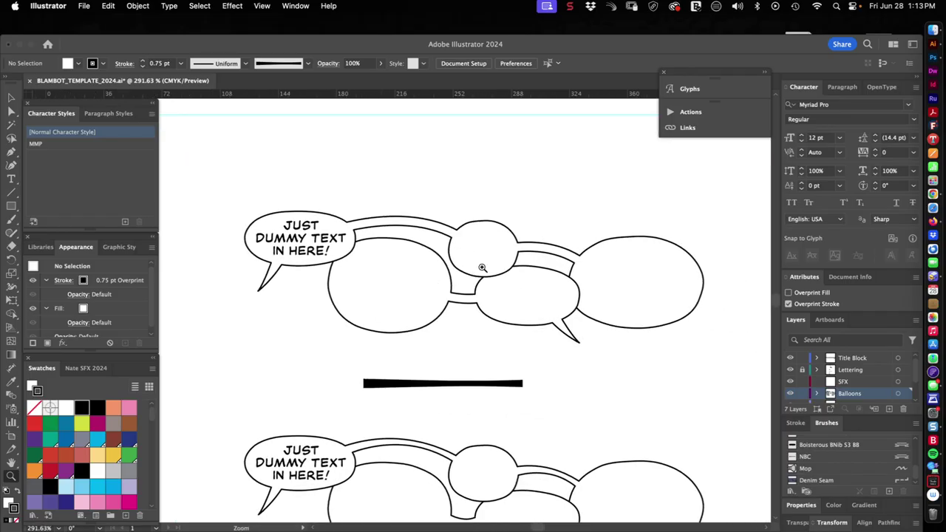
pyautogui.scroll(-3, 412, 450)
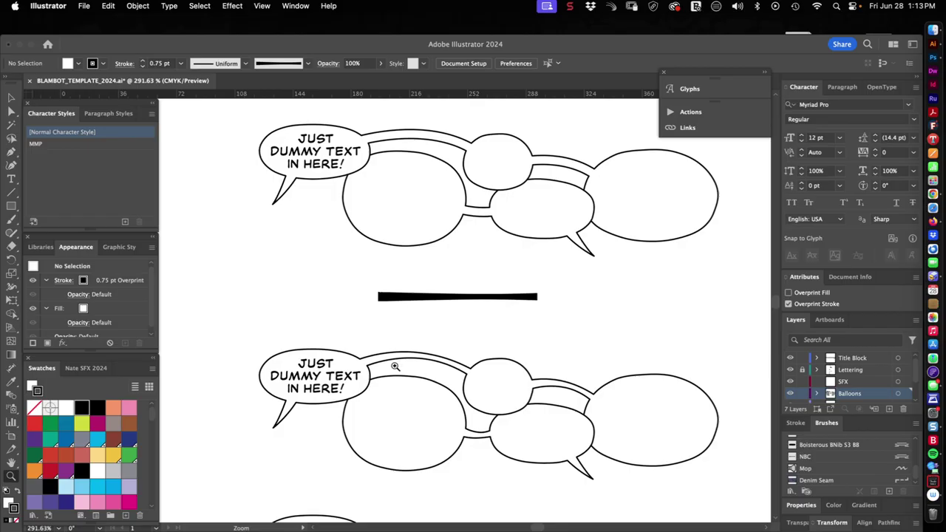
pyautogui.scroll(2, 391, 384)
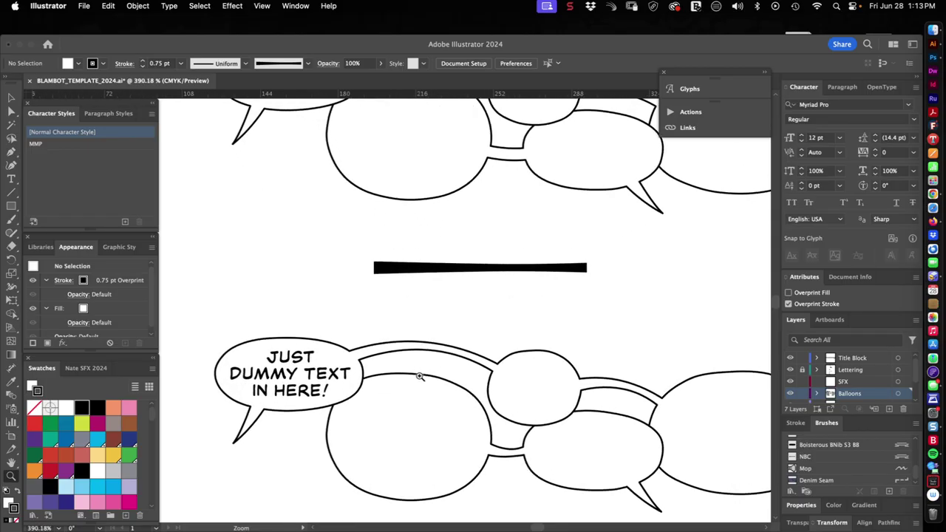
pyautogui.scroll(3, 419, 377)
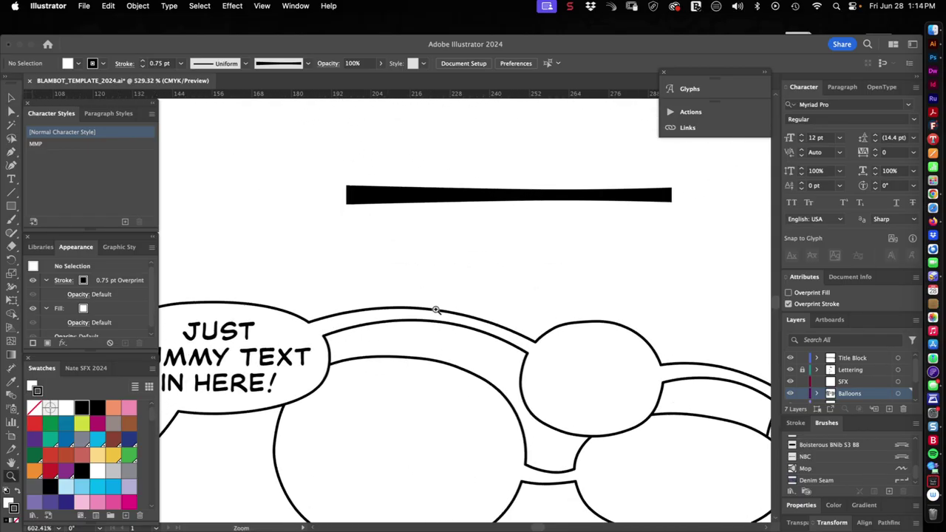
pyautogui.scroll(2, 332, 336)
pyautogui.press('v')
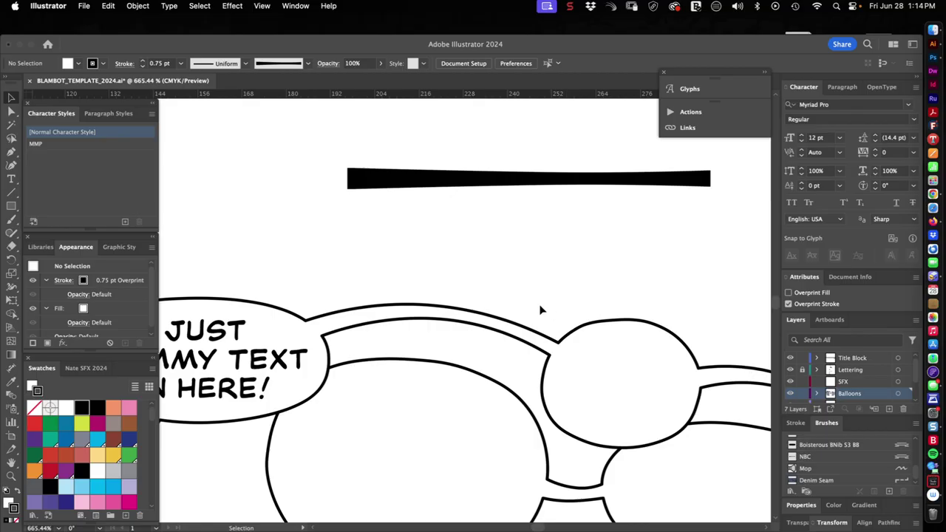
# Step: Examine the solid black tapered bar between the first and second balloon rows, including its ends and narrow middle
pyautogui.press('z')
pyautogui.scroll(-2, 572, 261)
pyautogui.hscroll(2, 541, 285)
pyautogui.scroll(1, 540, 284)
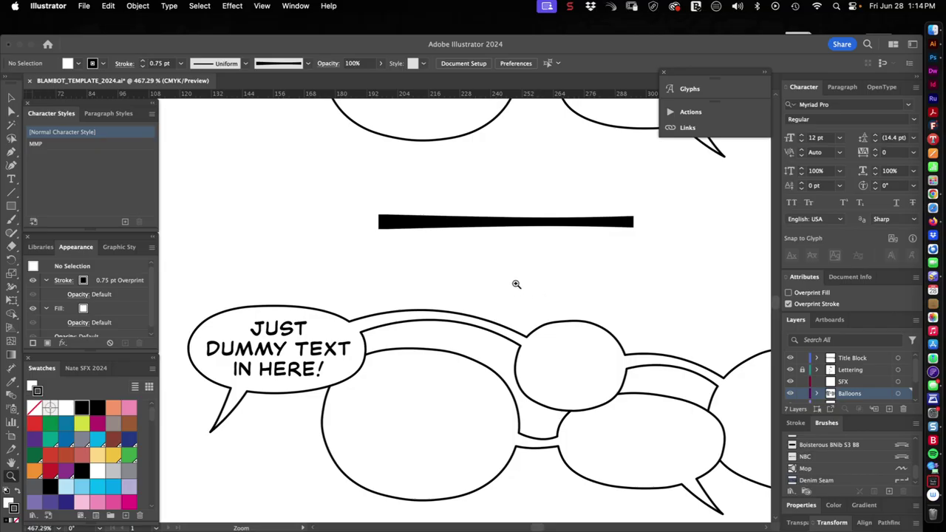
pyautogui.moveTo(535, 278); pyautogui.dragTo(466, 340)
pyautogui.moveTo(438, 244); pyautogui.dragTo(443, 243)
pyautogui.scroll(2, 443, 243)
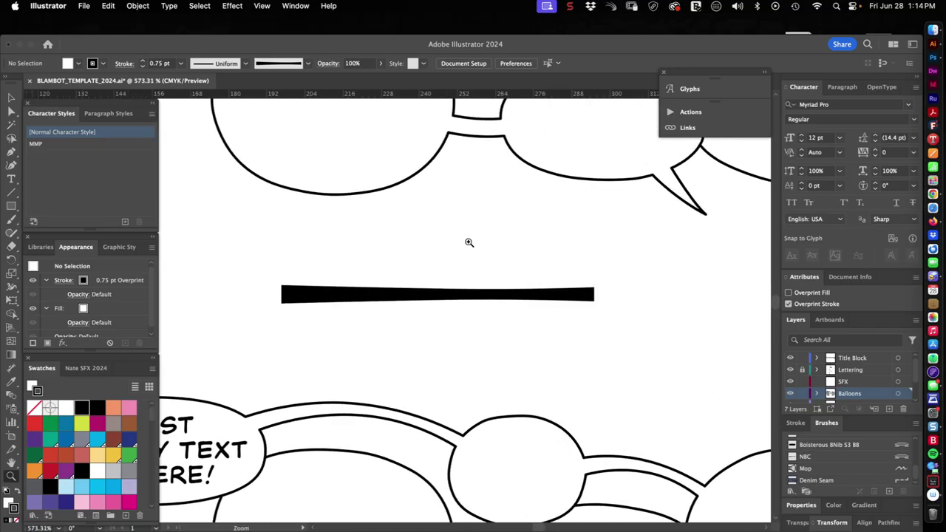
pyautogui.press('v')
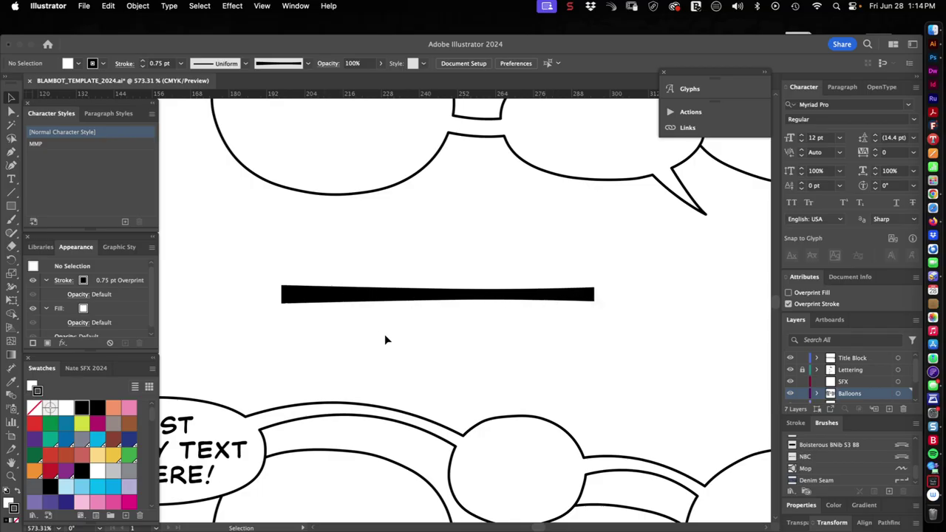
pyautogui.press('z')
pyautogui.moveTo(370, 302); pyautogui.dragTo(443, 298)
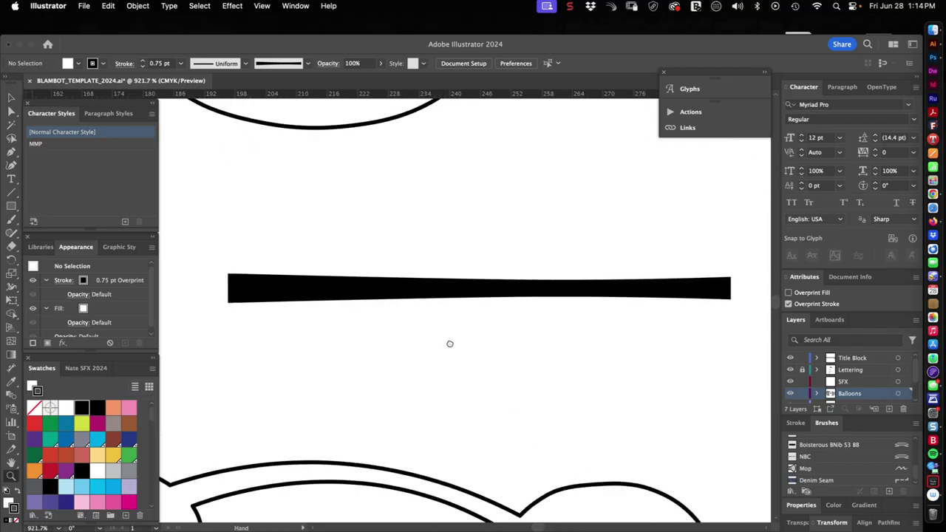
pyautogui.scroll(2, 449, 343)
pyautogui.hscroll(2, 449, 343)
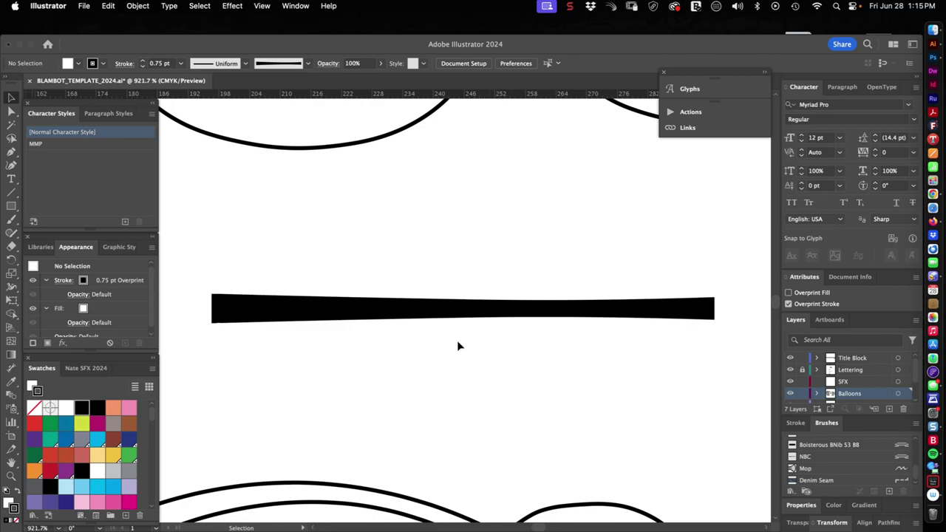
# Step: Compare the black tapered bar with the second row's connectors, examining where they meet the balloons
pyautogui.press('z')
pyautogui.moveTo(549, 359); pyautogui.dragTo(515, 373)
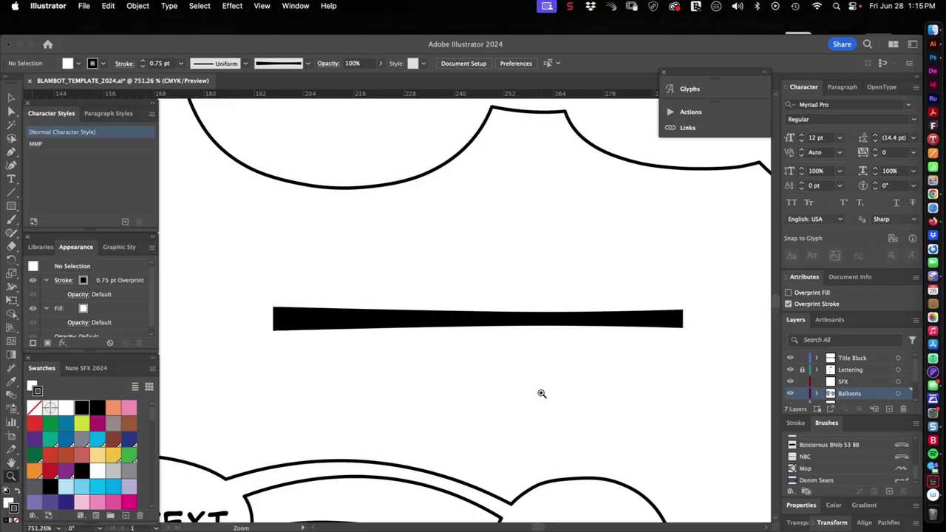
pyautogui.moveTo(561, 366); pyautogui.dragTo(515, 243)
pyautogui.moveTo(574, 246); pyautogui.dragTo(513, 269)
pyautogui.moveTo(593, 258); pyautogui.dragTo(555, 269)
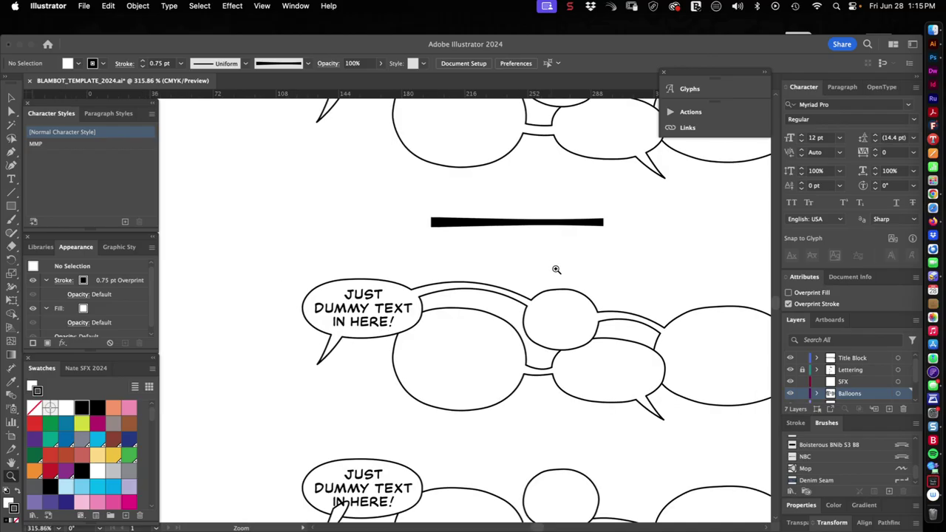
pyautogui.hscroll(3, 560, 280)
pyautogui.scroll(-1, 559, 280)
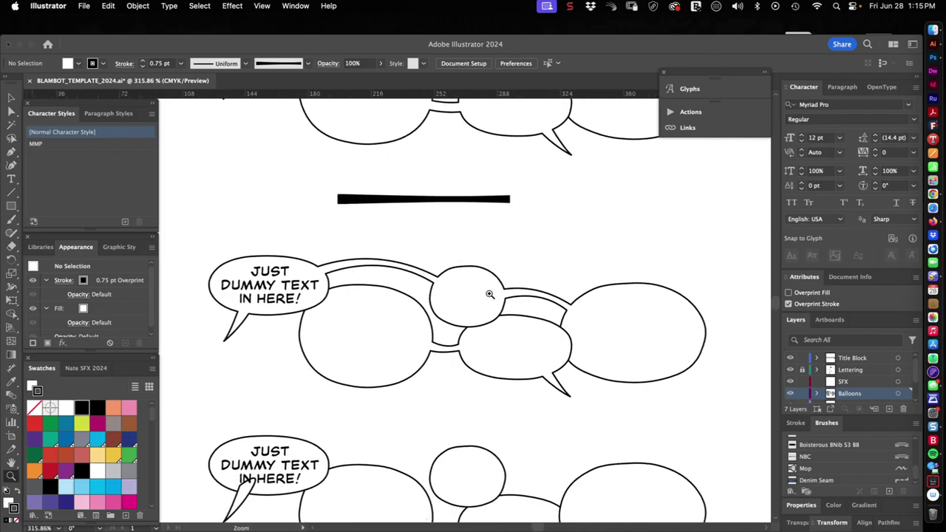
pyautogui.moveTo(377, 247); pyautogui.dragTo(386, 247)
pyautogui.scroll(2, 387, 246)
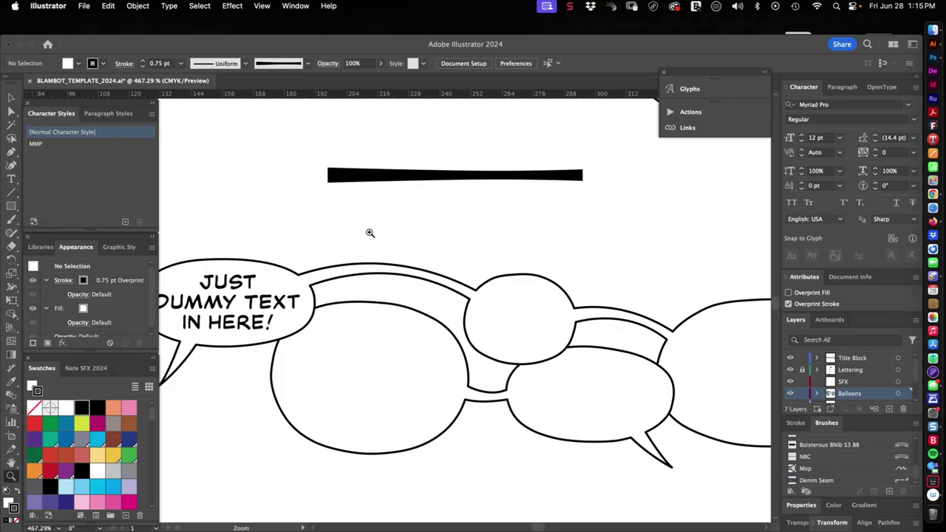
pyautogui.moveTo(312, 251); pyautogui.dragTo(341, 246)
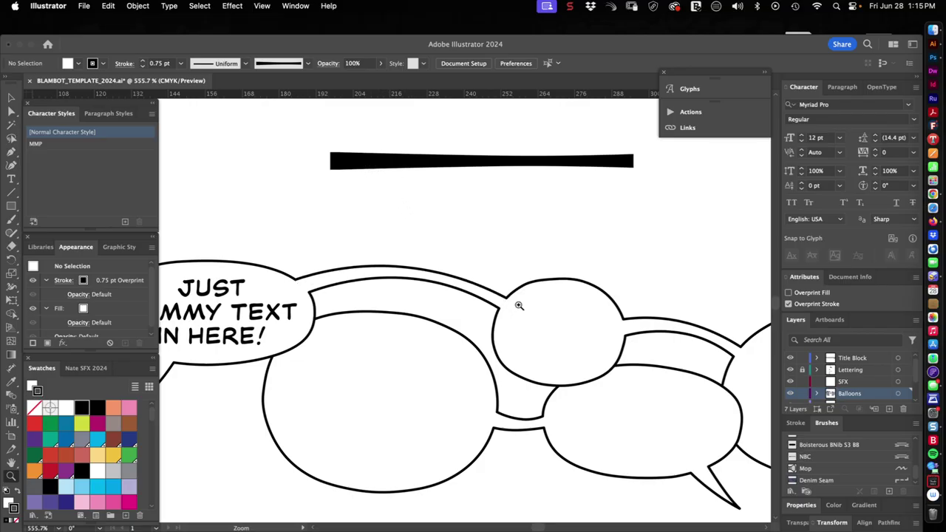
pyautogui.moveTo(339, 235); pyautogui.dragTo(434, 221)
pyautogui.press('v')
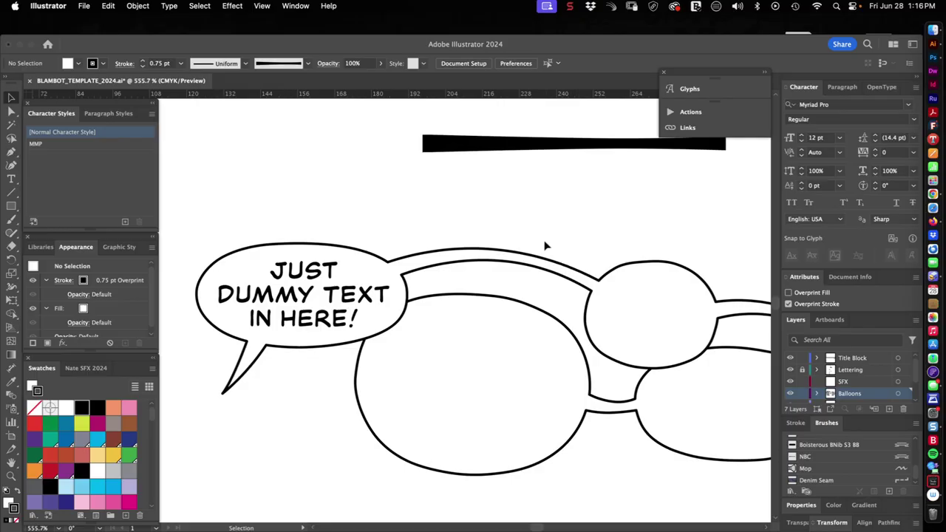
# Step: View the third row of unconnected balloons alongside the finished second row
pyautogui.press('z')
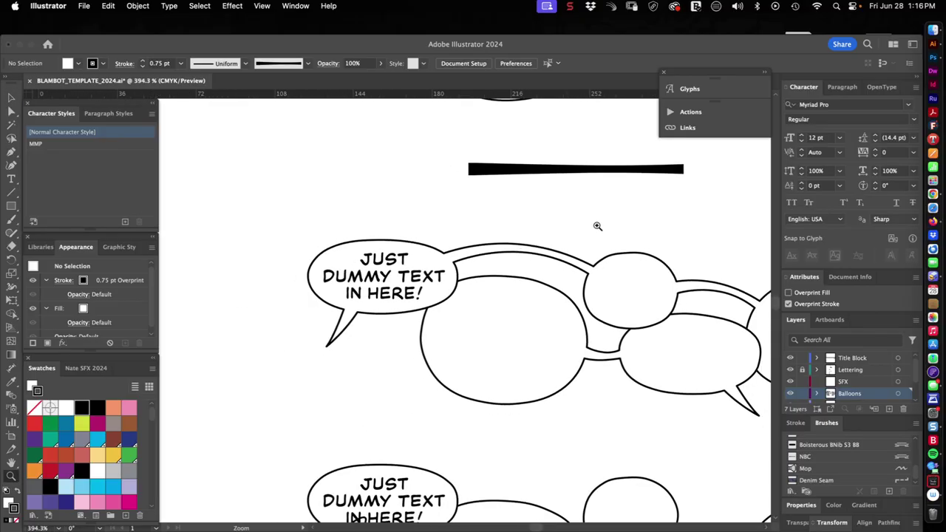
pyautogui.moveTo(597, 226); pyautogui.dragTo(473, 252)
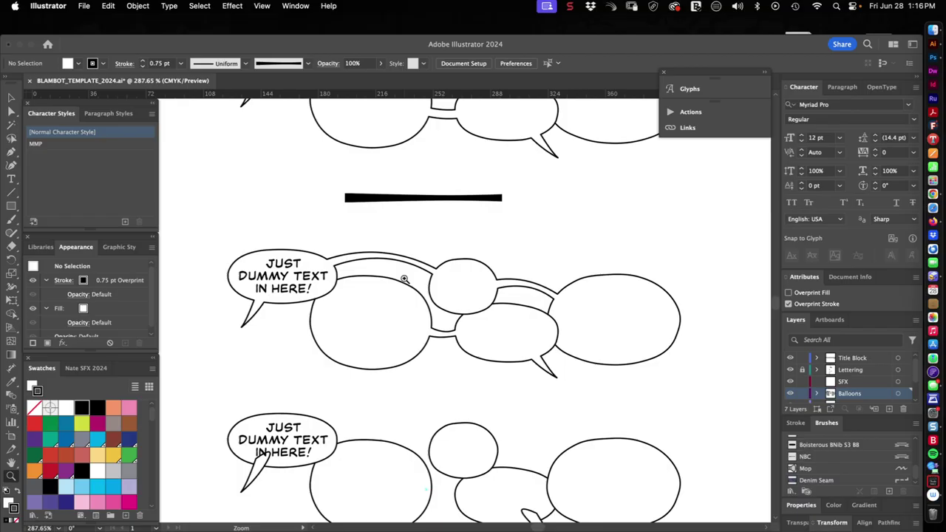
pyautogui.scroll(-3, 517, 332)
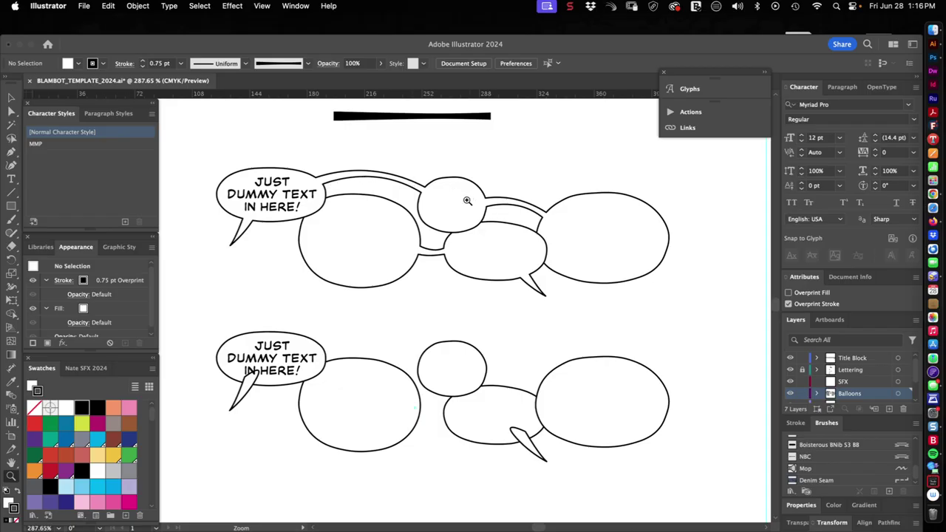
# Step: Examine the second row's text balloon up close, including its tail and the joint with the tapered connector
pyautogui.moveTo(278, 195); pyautogui.dragTo(404, 259)
pyautogui.moveTo(329, 235); pyautogui.dragTo(390, 232)
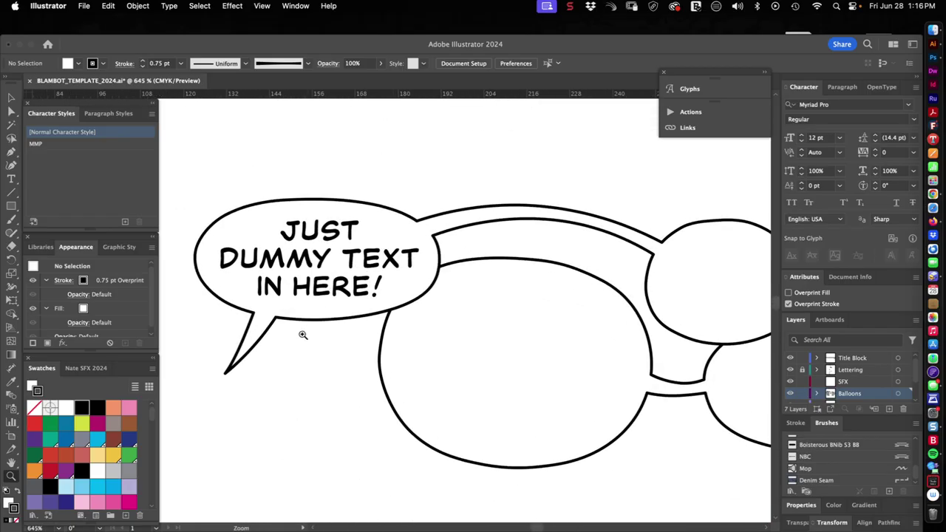
pyautogui.press('v')
pyautogui.press('z')
pyautogui.moveTo(274, 325); pyautogui.dragTo(370, 330)
pyautogui.press('v')
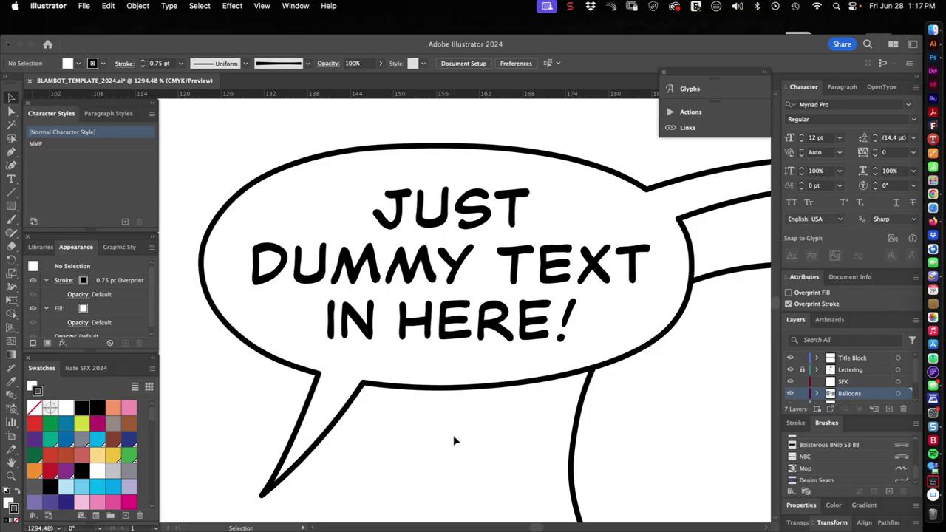
pyautogui.press('z')
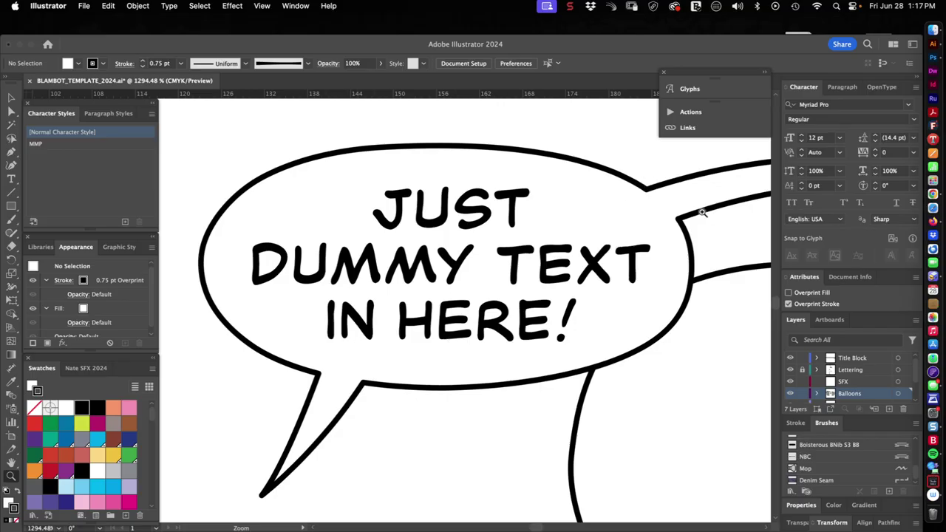
pyautogui.moveTo(654, 279); pyautogui.dragTo(396, 299)
pyautogui.moveTo(574, 308); pyautogui.dragTo(531, 312)
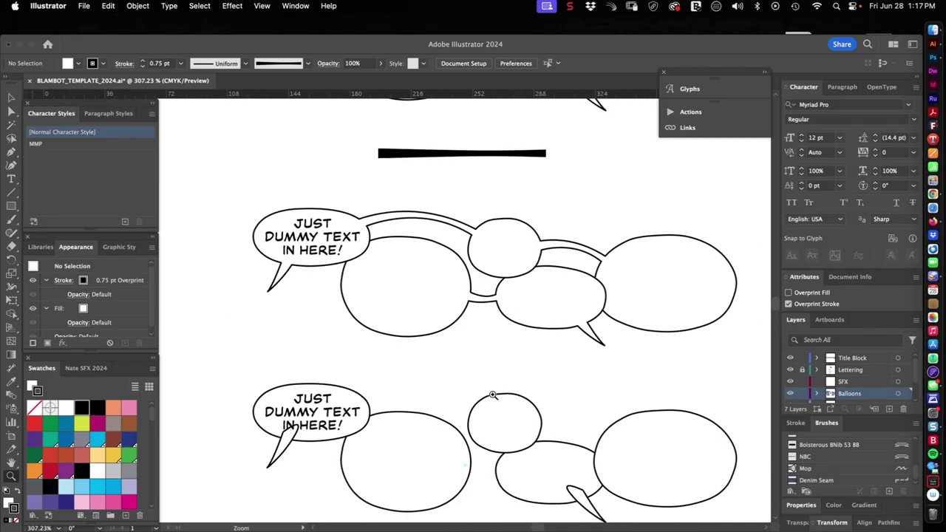
# Step: Draw a curved path from the third row's text balloon to its small round balloon and convert it into a tapered connector behind both
pyautogui.moveTo(506, 376); pyautogui.dragTo(441, 277)
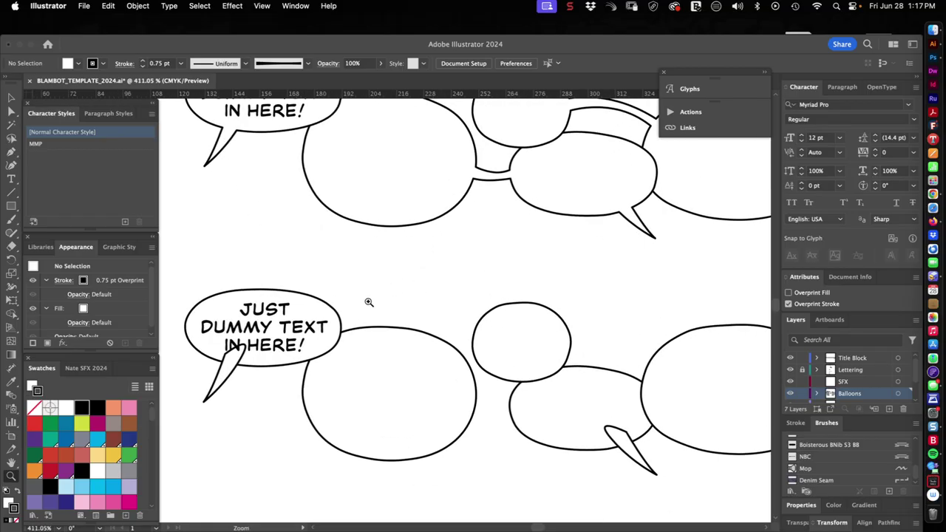
pyautogui.moveTo(368, 301); pyautogui.dragTo(413, 294)
pyautogui.moveTo(452, 342); pyautogui.dragTo(413, 293)
pyautogui.moveTo(619, 316); pyautogui.dragTo(591, 297)
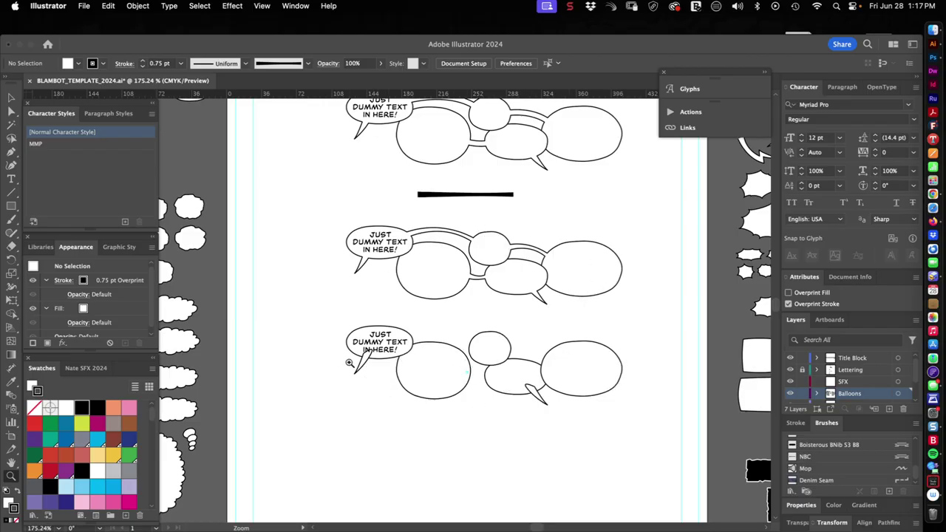
pyautogui.moveTo(484, 341); pyautogui.dragTo(354, 243)
pyautogui.press('v')
pyautogui.click(358, 270)
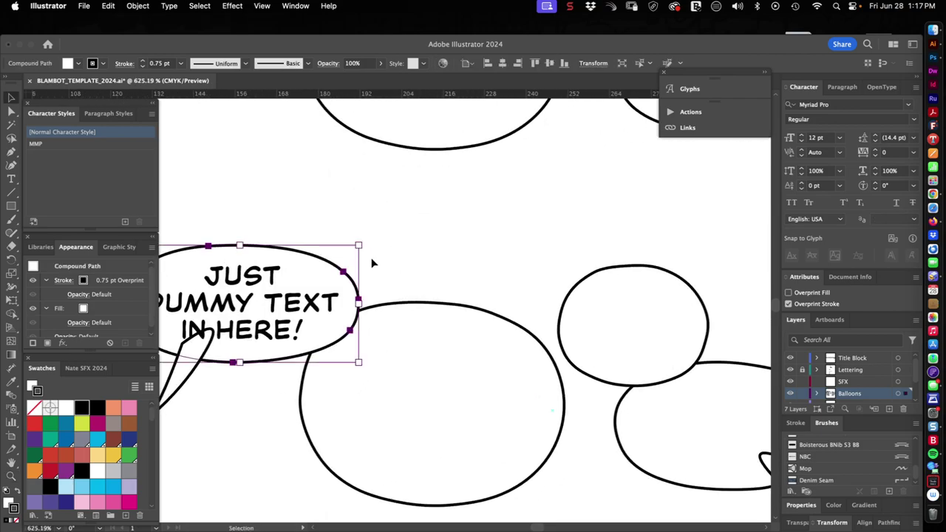
pyautogui.press('p')
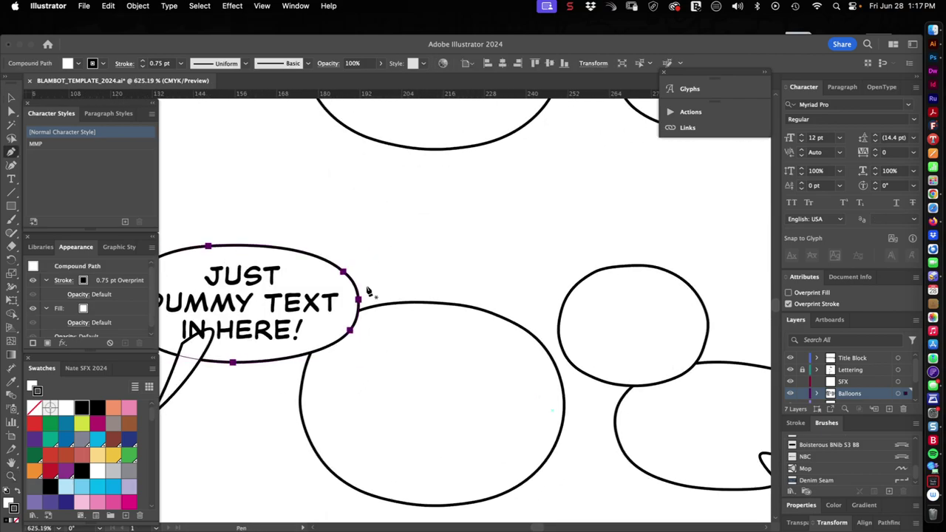
pyautogui.click(328, 274)
pyautogui.moveTo(585, 309)
pyautogui.mouseDown()
pyautogui.moveTo(644, 338)
pyautogui.moveTo(685, 398)
pyautogui.mouseUp()
pyautogui.press('v')
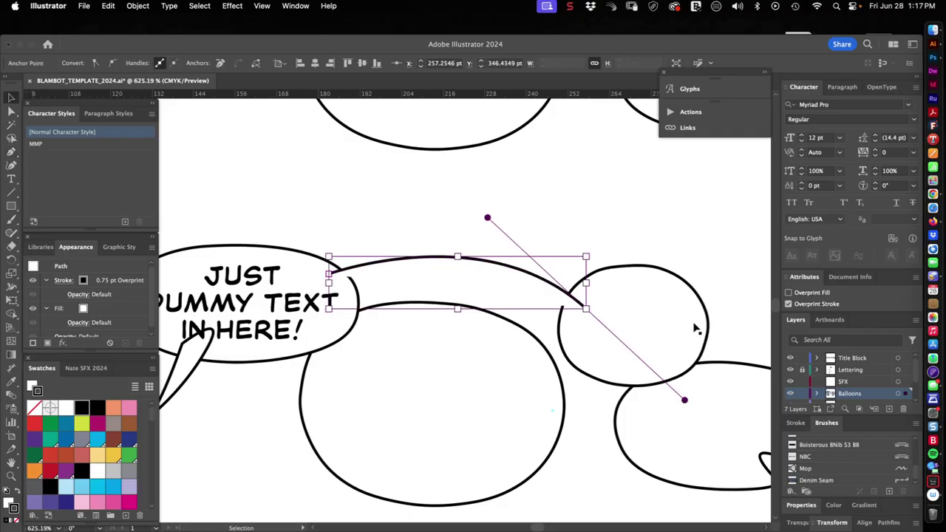
pyautogui.press('F2')
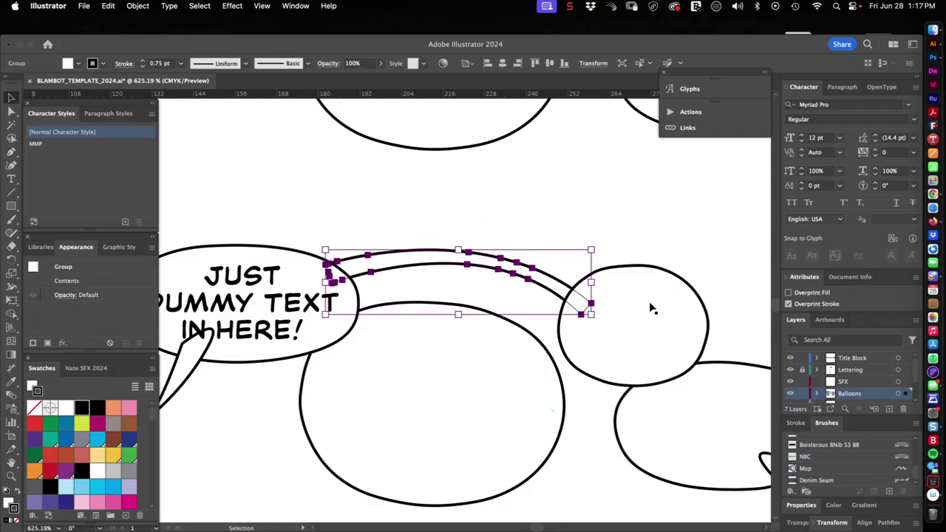
# Step: Nudge the tapered connector slightly downward between the third row's text balloon and small round balloon
pyautogui.click(625, 198)
pyautogui.click(393, 267)
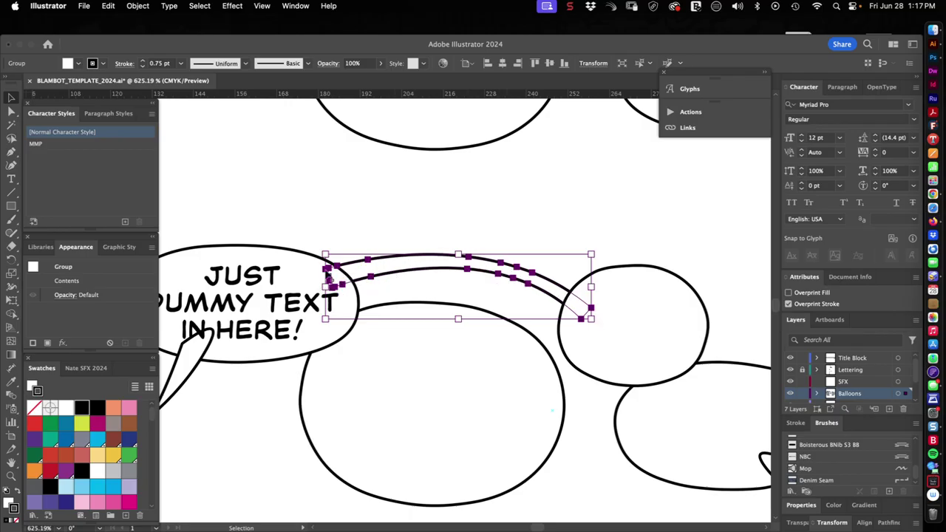
pyautogui.click(571, 243)
pyautogui.press('z')
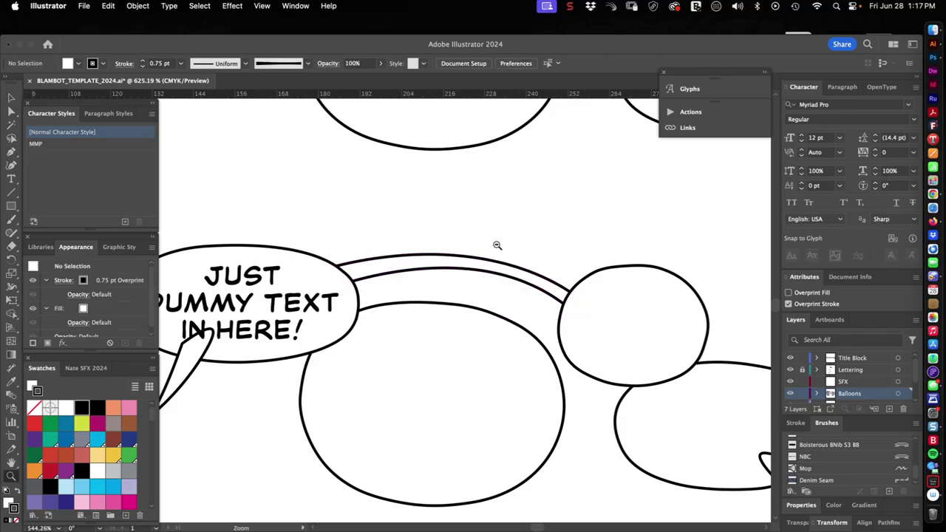
pyautogui.moveTo(496, 245); pyautogui.dragTo(455, 255)
pyautogui.moveTo(503, 288); pyautogui.dragTo(468, 283)
pyautogui.hscroll(3, 438, 275)
pyautogui.moveTo(359, 227); pyautogui.dragTo(443, 291)
pyautogui.press('v')
pyautogui.moveTo(383, 267); pyautogui.dragTo(389, 274)
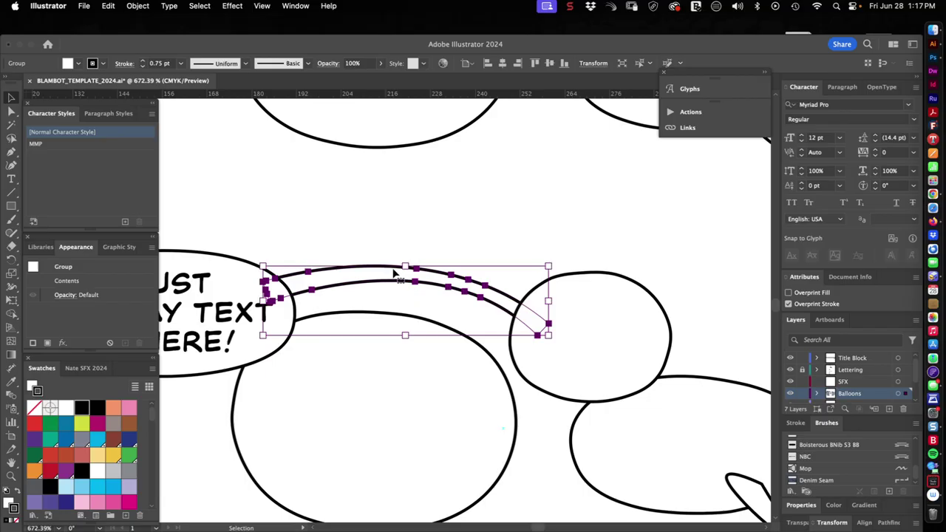
pyautogui.click(427, 237)
# Step: Draw a curved path from the small round balloon to the far-right large balloon in the third row and convert it into a tapered connector
pyautogui.press('z')
pyautogui.moveTo(549, 266); pyautogui.dragTo(461, 282)
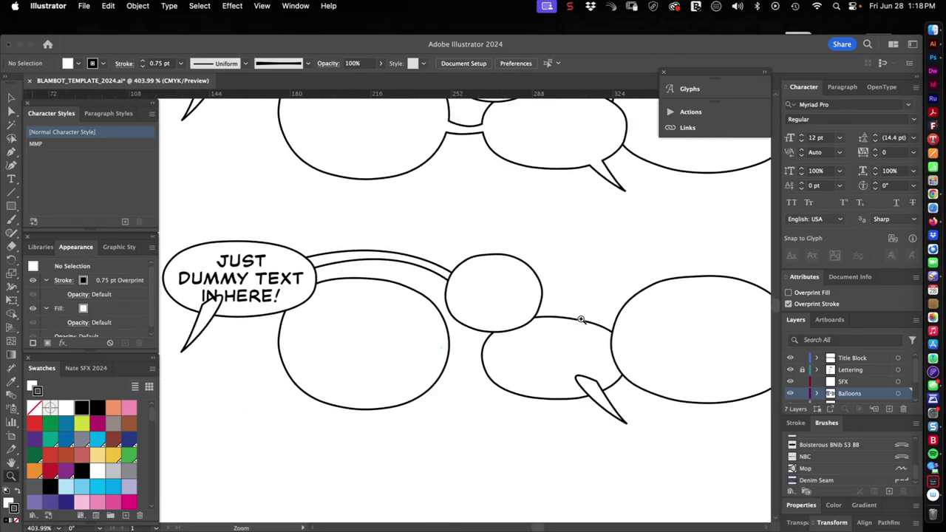
pyautogui.moveTo(581, 319); pyautogui.dragTo(435, 349)
pyautogui.moveTo(436, 348); pyautogui.dragTo(569, 311)
pyautogui.press('v')
pyautogui.click(373, 290)
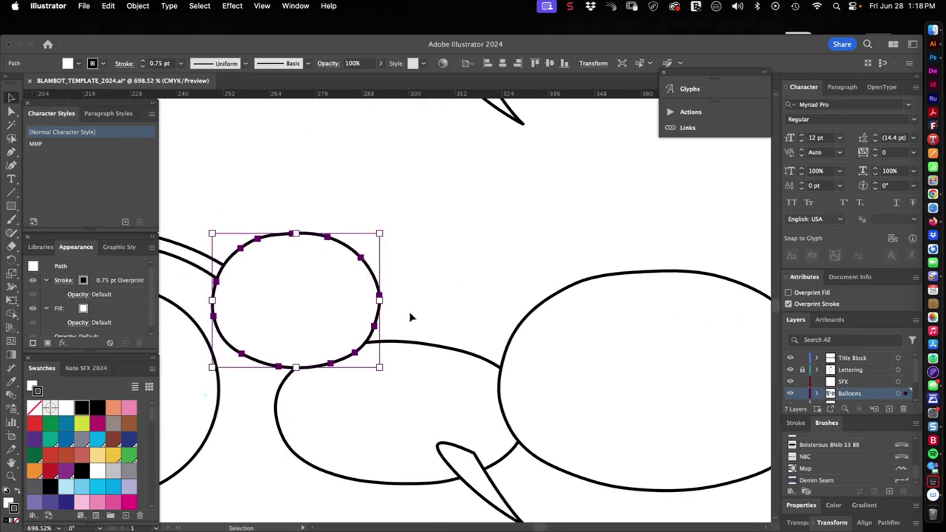
pyautogui.press('p')
pyautogui.click(364, 301)
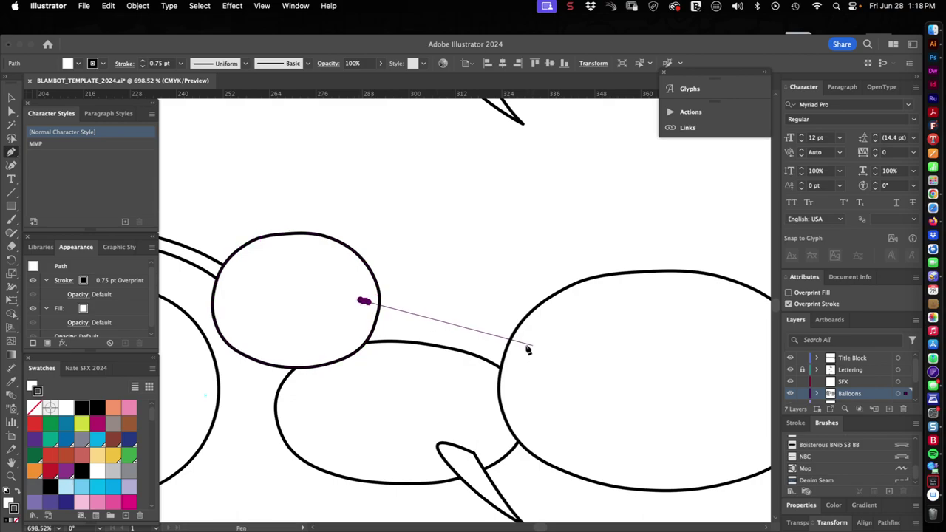
pyautogui.moveTo(523, 342); pyautogui.dragTo(580, 409)
pyautogui.press('v')
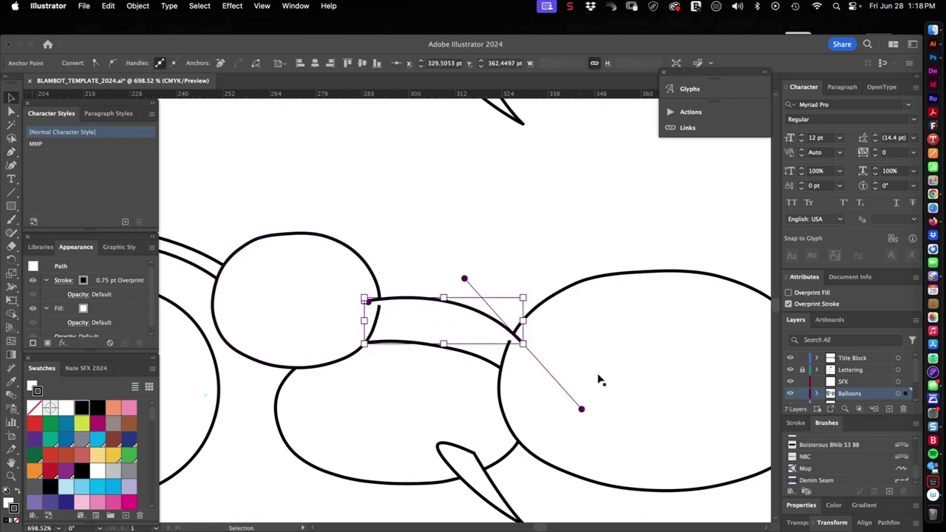
pyautogui.press('F2')
pyautogui.click(531, 265)
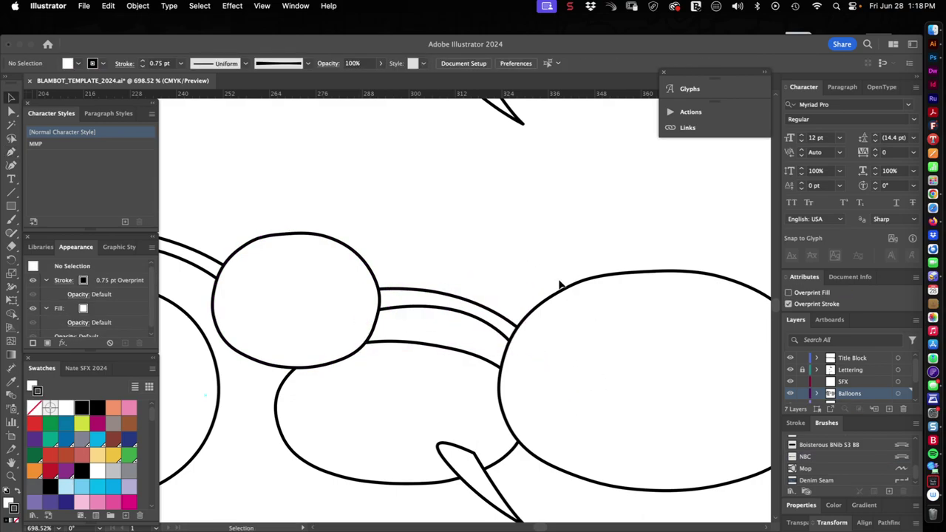
# Step: Rotate the connector between the small round balloon and the far-right large balloon slightly counterclockwise
pyautogui.press('super+space')
pyautogui.press('space')
pyautogui.moveTo(568, 263); pyautogui.dragTo(430, 294)
pyautogui.click(414, 283)
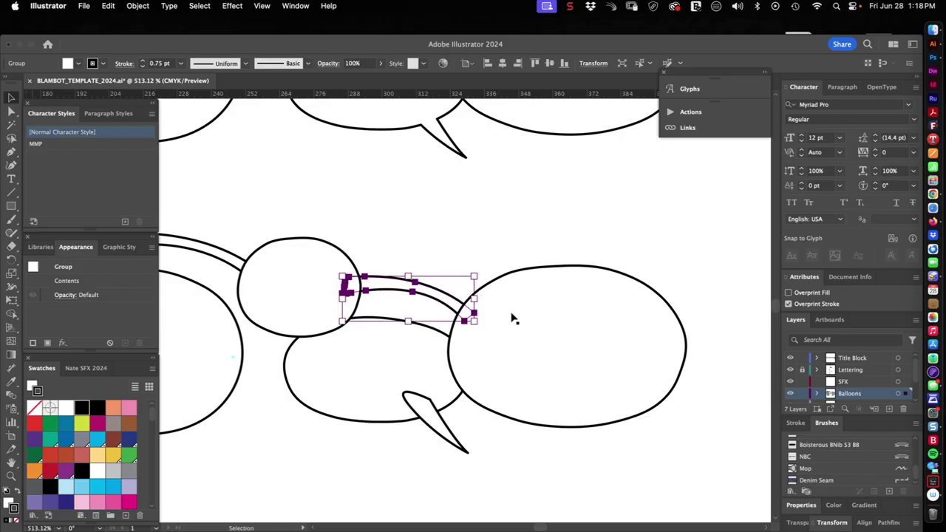
pyautogui.press('r')
pyautogui.moveTo(513, 318); pyautogui.dragTo(537, 309)
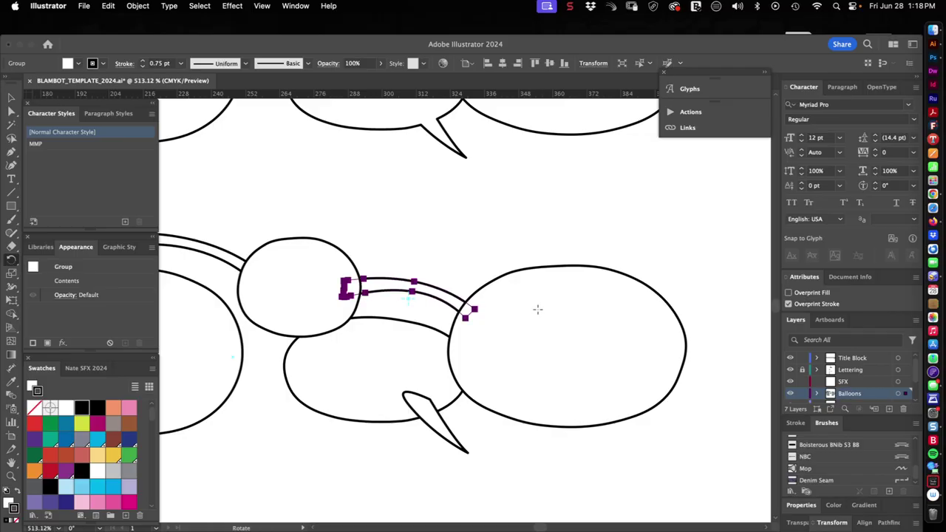
pyautogui.press('v')
pyautogui.click(506, 238)
# Step: Draw a short sagging path between the third row's two lower balloons and convert it into a tapered connector
pyautogui.press('super+space')
pyautogui.moveTo(546, 236); pyautogui.dragTo(543, 296)
pyautogui.press('space')
pyautogui.moveTo(416, 323); pyautogui.dragTo(576, 310)
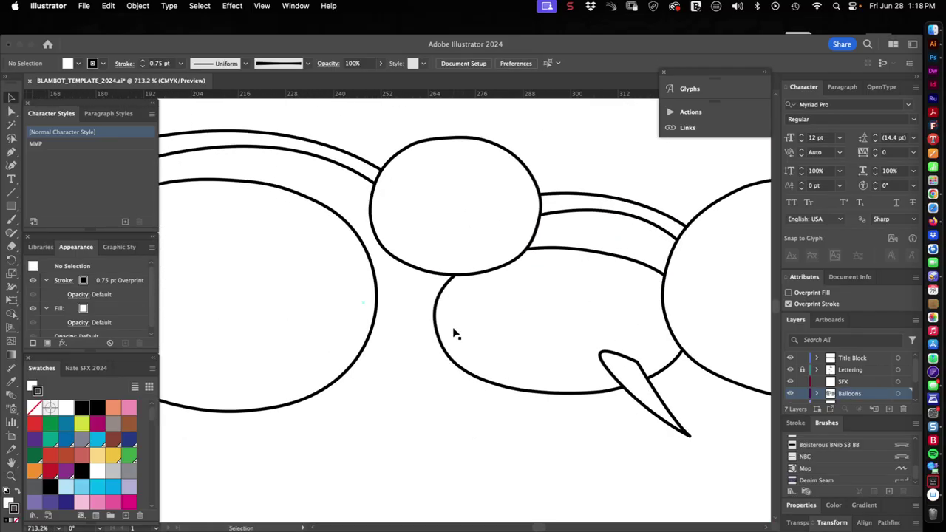
pyautogui.press('p')
pyautogui.click(362, 307)
pyautogui.moveTo(447, 318); pyautogui.dragTo(487, 310)
pyautogui.press('v')
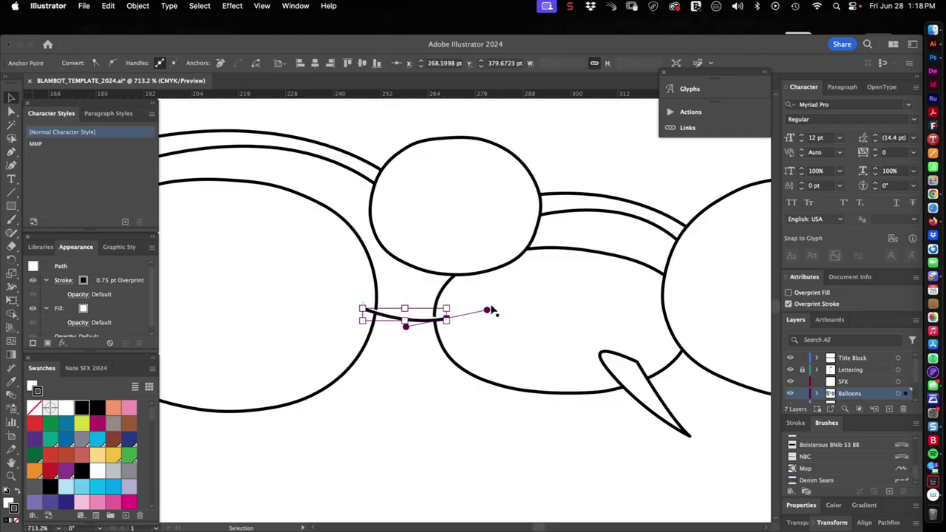
pyautogui.press('F2')
# Step: Adjust the position of the short connector joining the two lower balloons in the third row
pyautogui.click(413, 399)
pyautogui.click(396, 320)
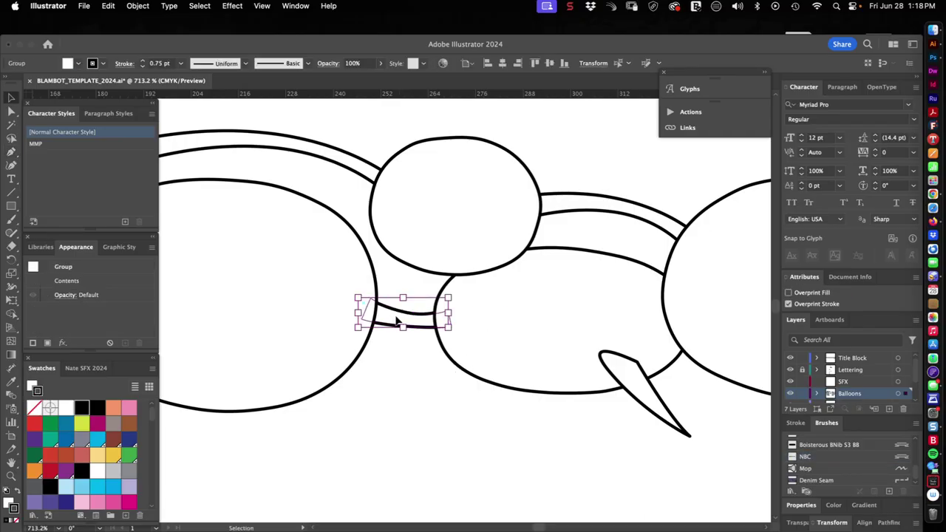
pyautogui.moveTo(396, 320); pyautogui.dragTo(449, 314)
pyautogui.click(427, 357)
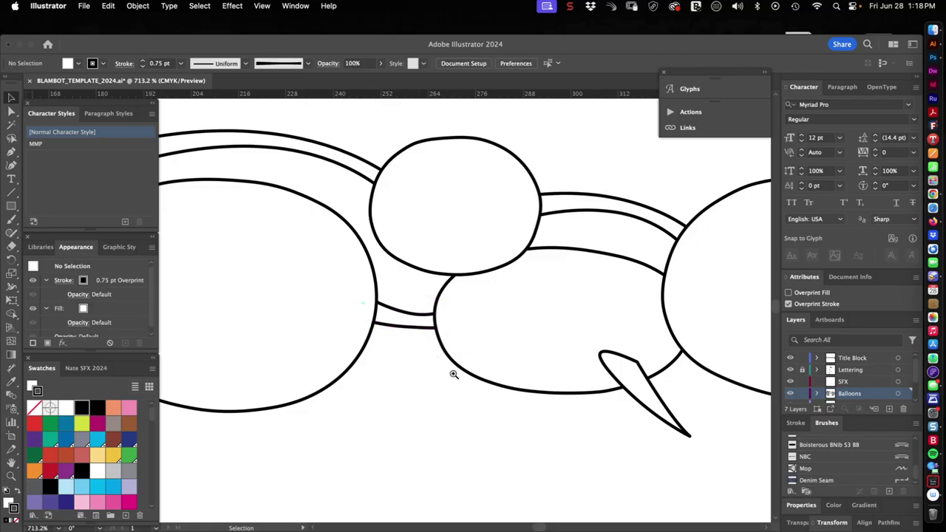
# Step: Unite the third row's text balloon, its tail, the small round and far-right balloons and their two connectors into one compound shape
pyautogui.moveTo(491, 381); pyautogui.dragTo(431, 417)
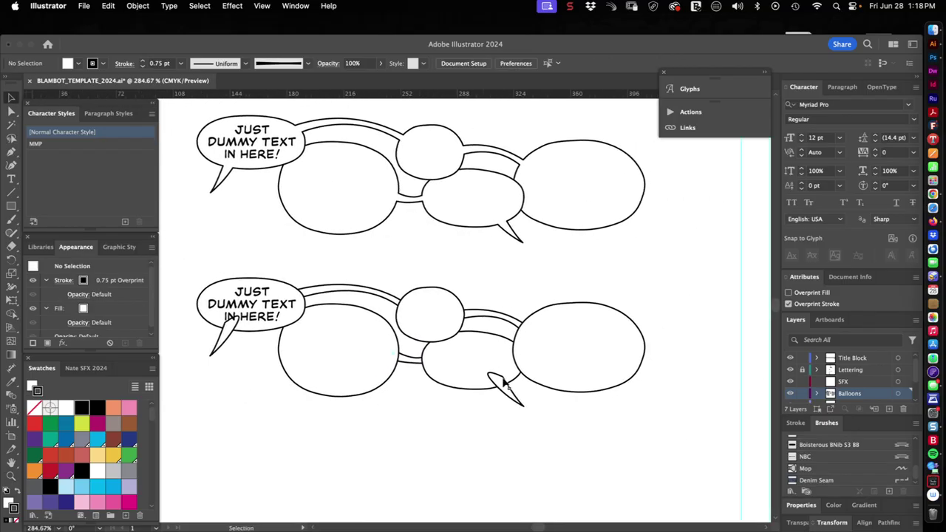
pyautogui.moveTo(583, 327); pyautogui.dragTo(343, 294)
pyautogui.keyDown('shift'); pyautogui.click(219, 353); pyautogui.keyUp('shift')
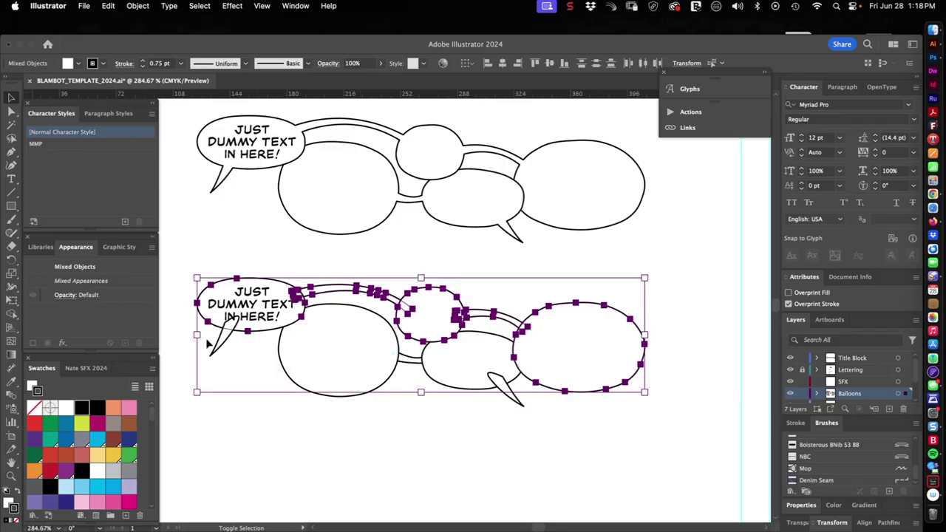
pyautogui.keyDown('shift'); pyautogui.click(223, 342); pyautogui.keyUp('shift')
pyautogui.press('super+4')
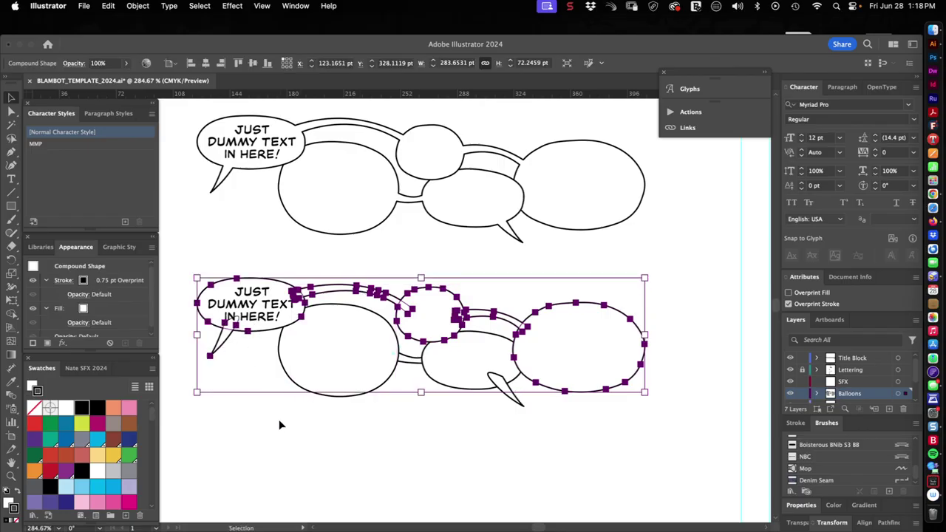
pyautogui.click(249, 434)
# Step: Unite the third row's two lower balloons, their short connector and the lower tail into a second compound shape
pyautogui.moveTo(355, 404); pyautogui.dragTo(478, 392)
pyautogui.press('super+4')
pyautogui.click(419, 413)
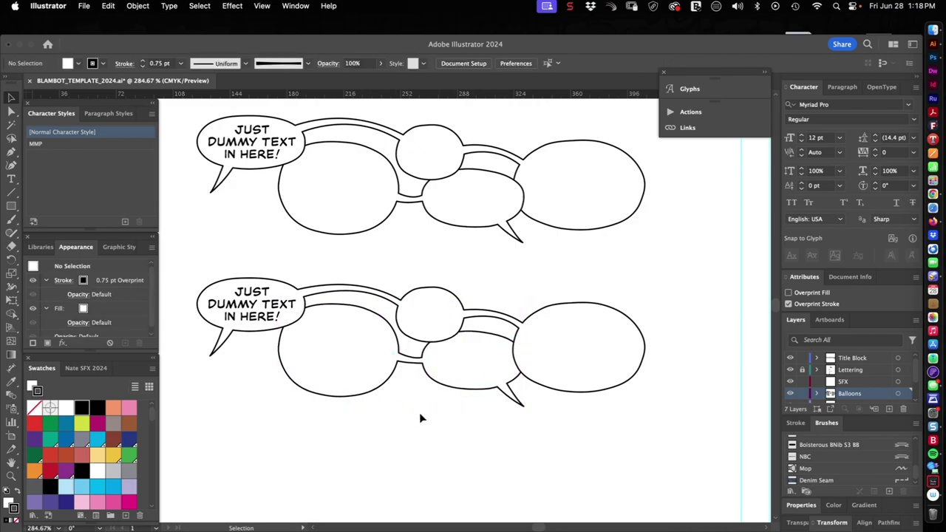
# Step: Intertwine the third row's two compound shapes, bringing the lower tailed balloon in front where it overlaps the far-right large balloon
pyautogui.press('z')
pyautogui.moveTo(435, 358); pyautogui.dragTo(416, 388)
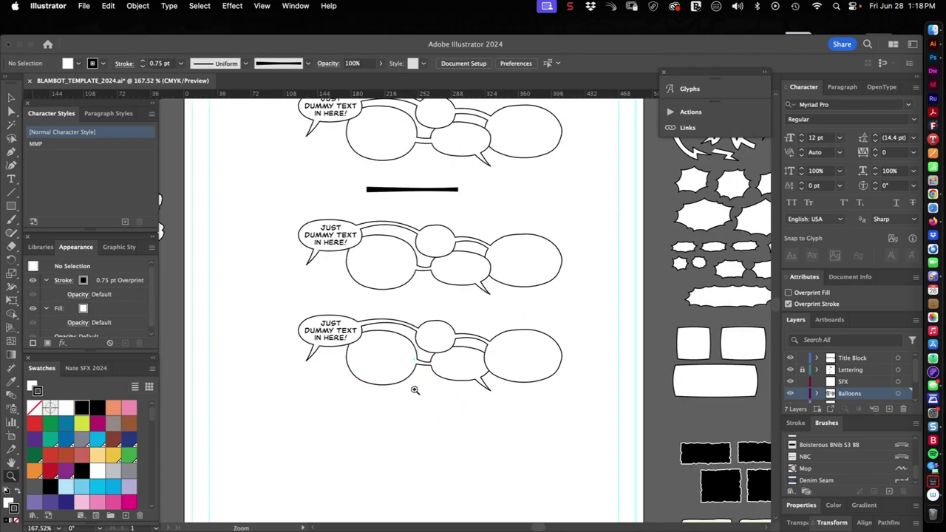
pyautogui.scroll(4, 480, 265)
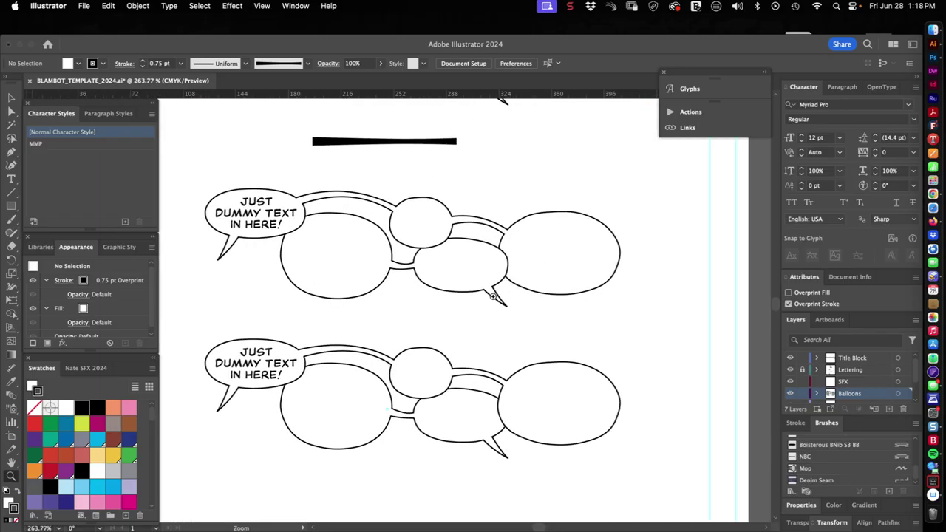
pyautogui.scroll(2, 480, 299)
pyautogui.press('v')
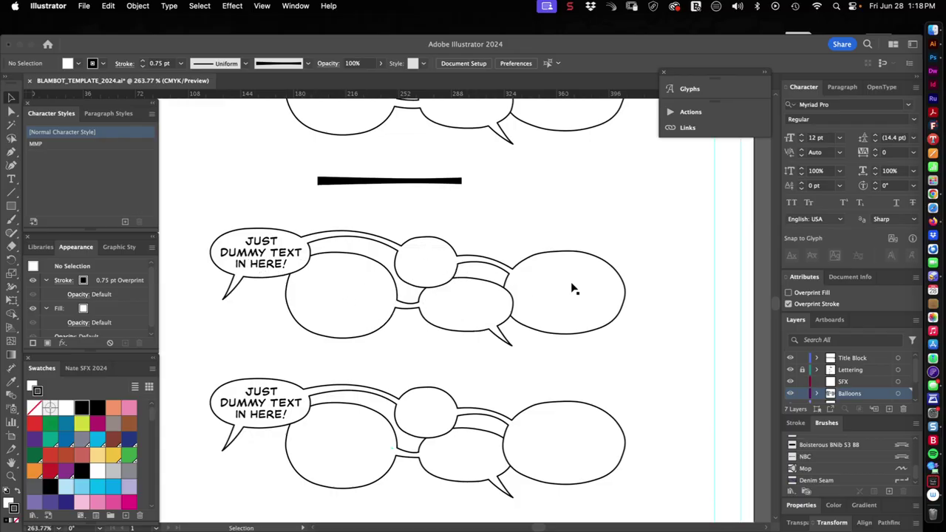
pyautogui.scroll(-3, 473, 316)
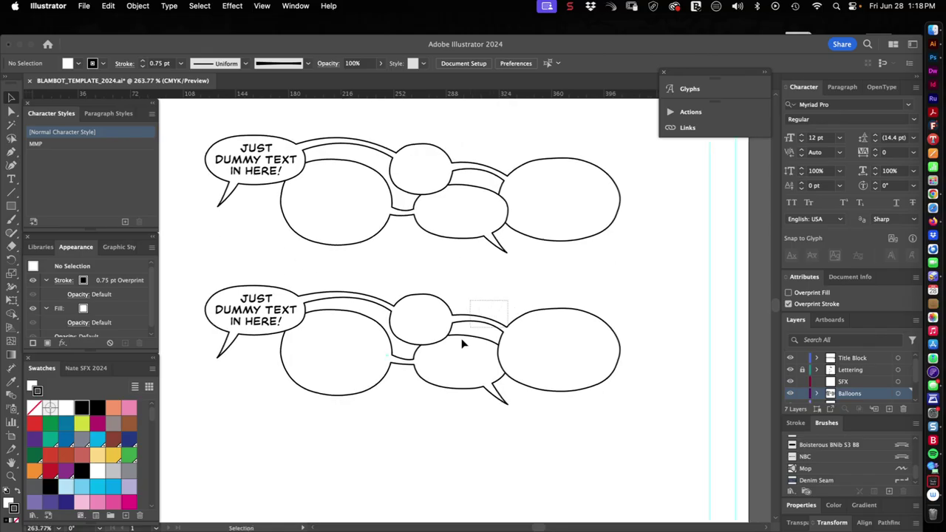
pyautogui.click(370, 305)
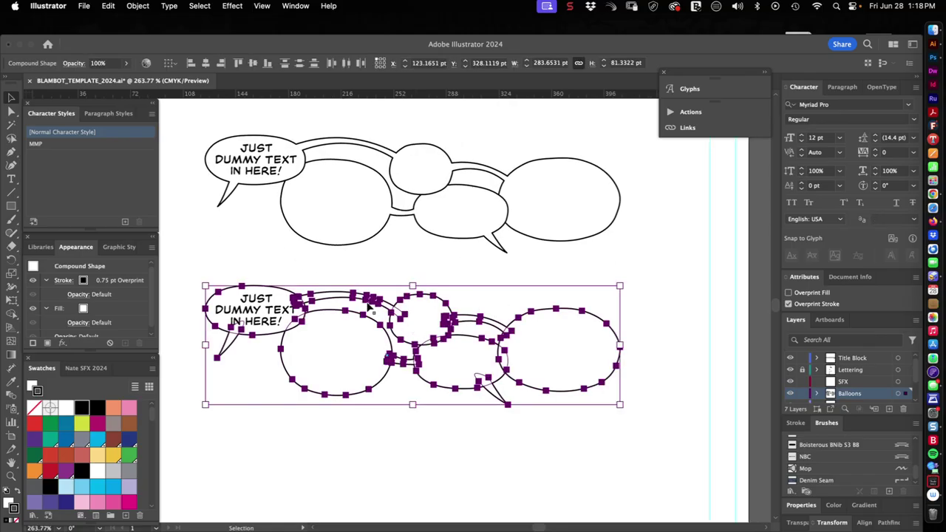
pyautogui.click(140, 7)
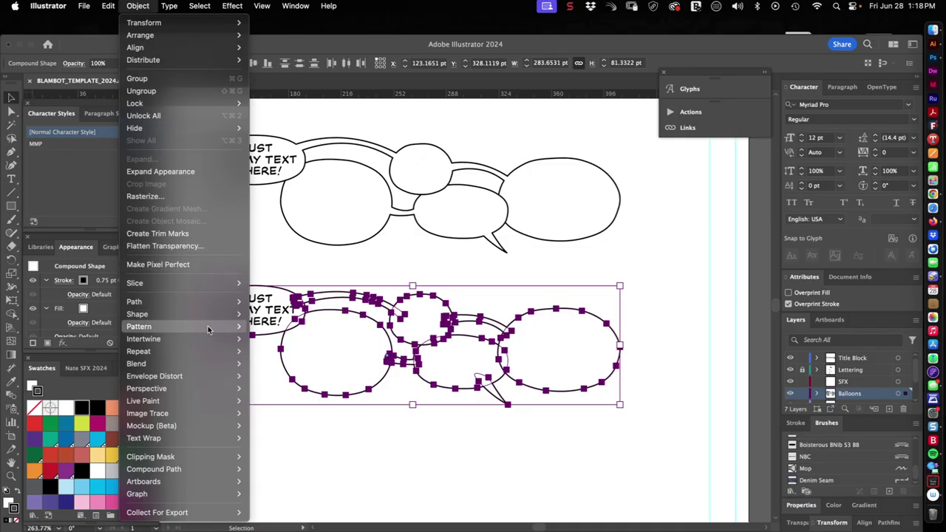
pyautogui.moveTo(189, 338)
pyautogui.click(263, 340)
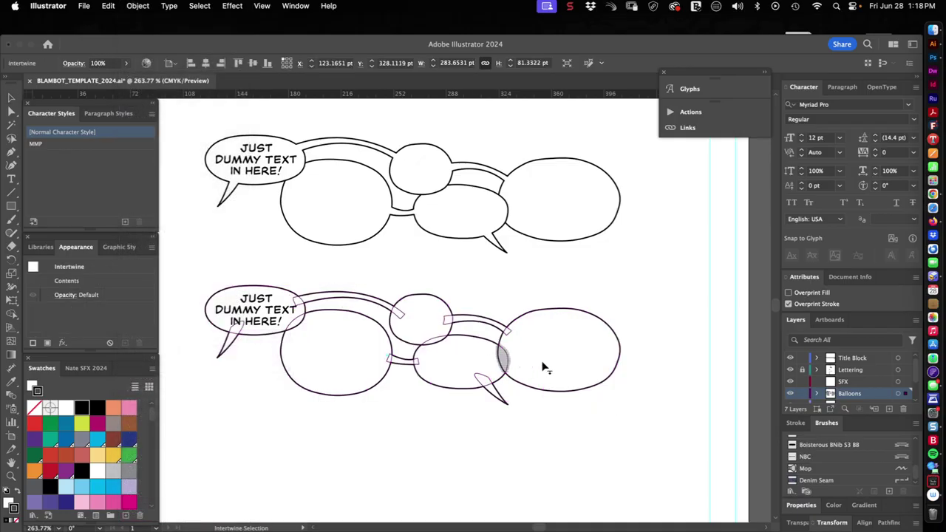
pyautogui.moveTo(507, 362); pyautogui.dragTo(508, 366)
pyautogui.click(528, 453)
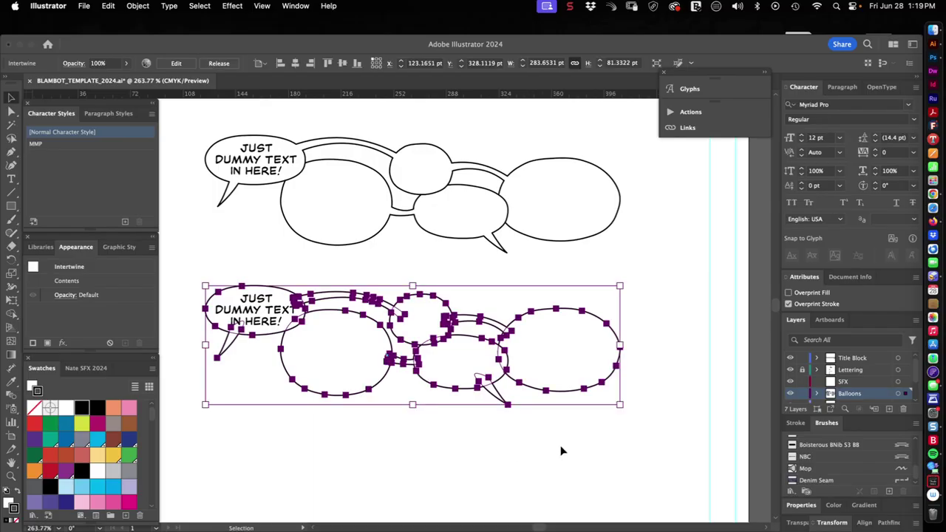
pyautogui.click(569, 459)
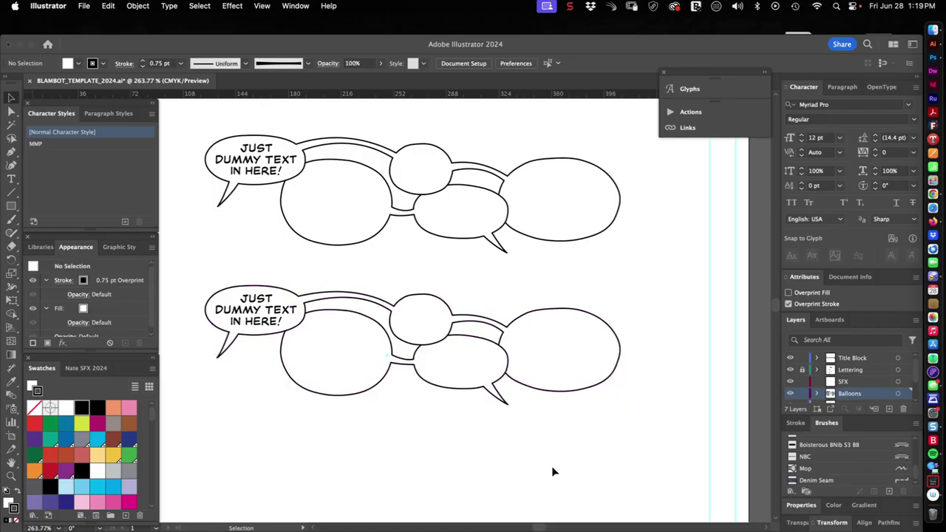